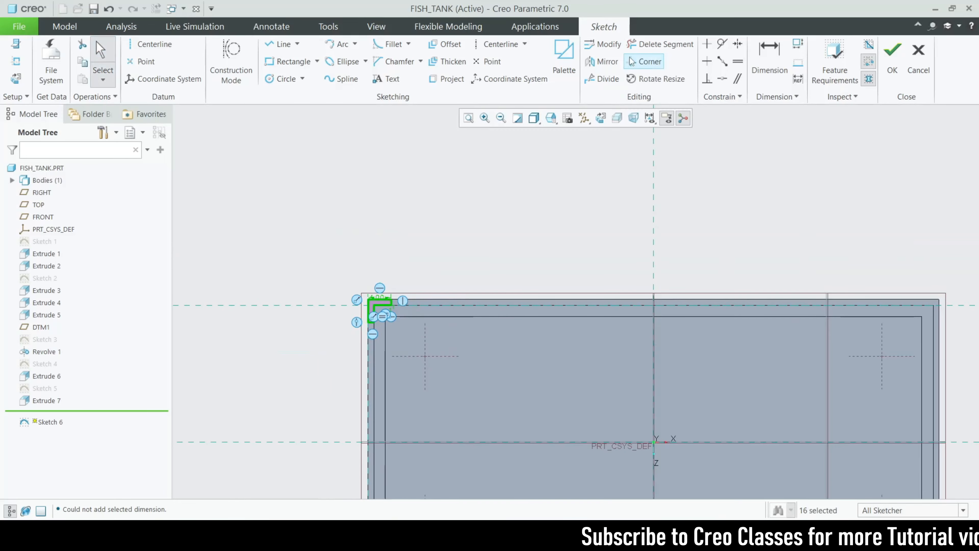
# Mirror the L-shaped corner profile about the vertical centerline and finish the sketch.
pyautogui.click(654, 262)
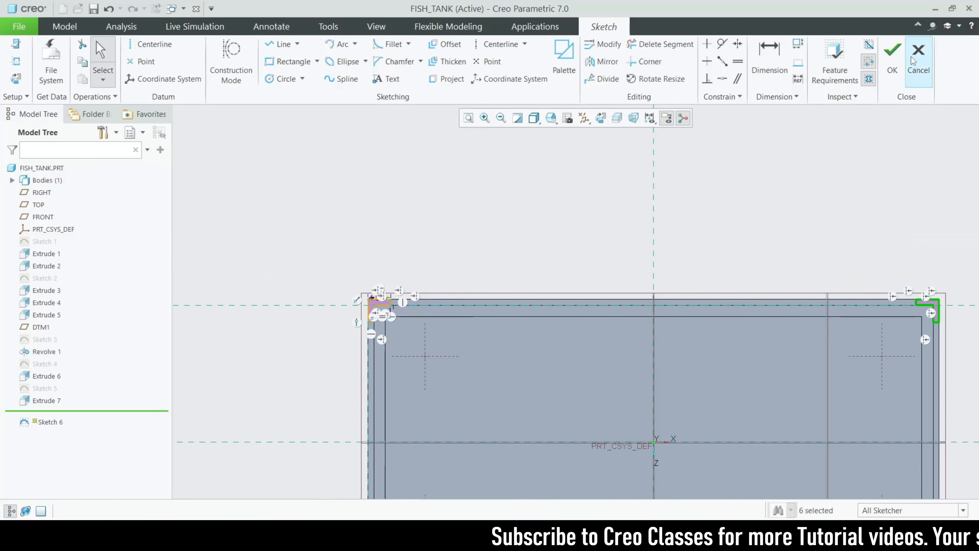
pyautogui.click(892, 58)
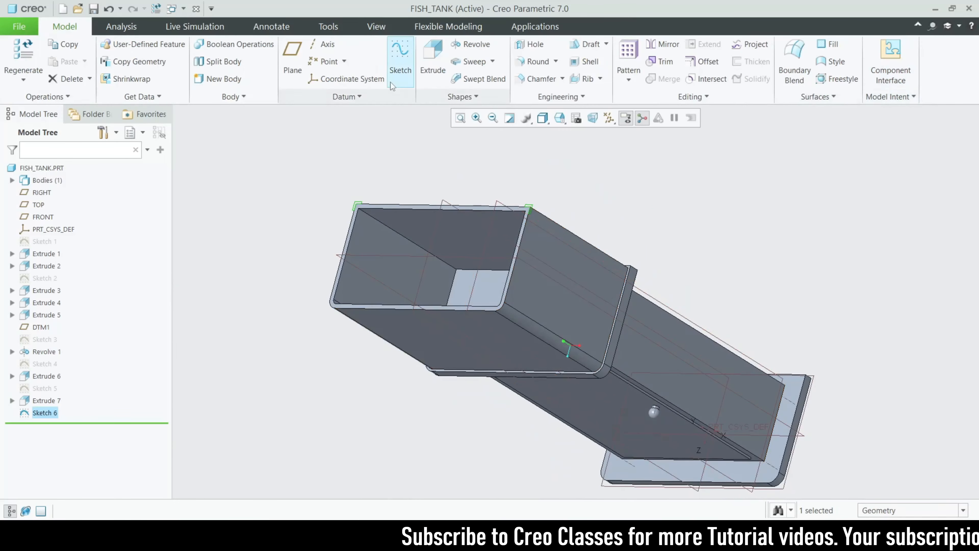
# Extrude the two corner profiles as solids, with the direction reversed to run along the tank walls.
pyautogui.click(432, 61)
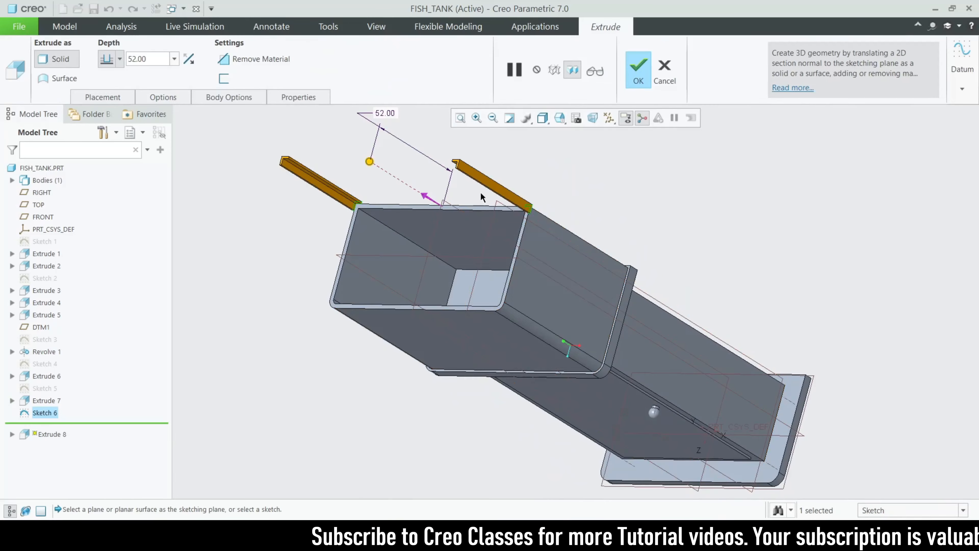
pyautogui.moveTo(482, 251); pyautogui.dragTo(456, 280, button='middle')
pyautogui.scroll(-3, 456, 281)
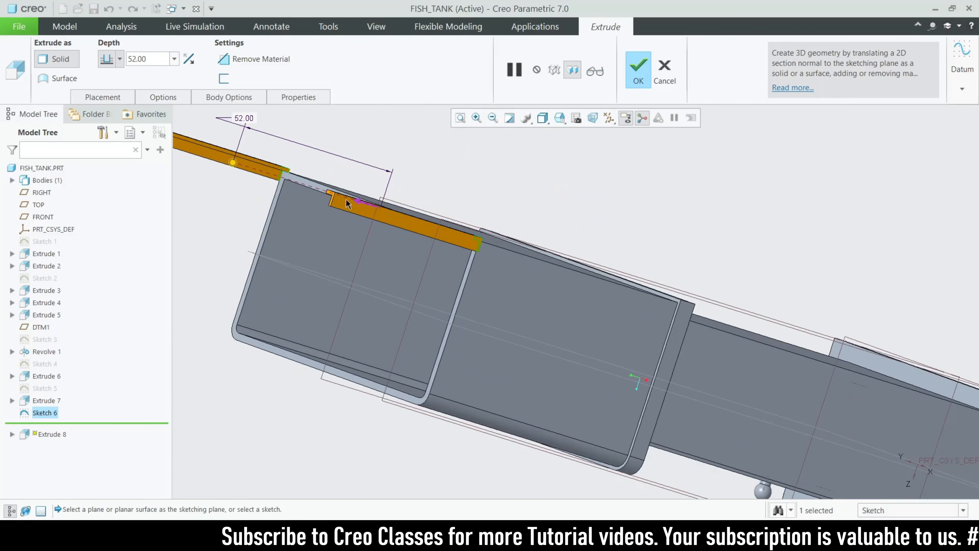
pyautogui.click(193, 63)
pyautogui.moveTo(394, 218)
pyautogui.mouseDown(button='middle')
pyautogui.moveTo(373, 209)
pyautogui.moveTo(398, 227)
pyautogui.mouseUp(button='middle')
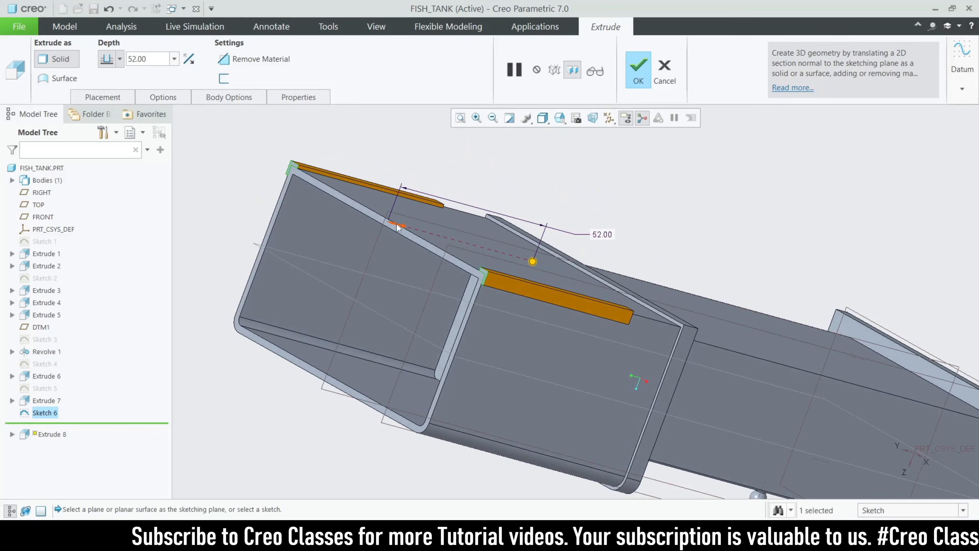
pyautogui.scroll(-3, 621, 385)
# Set the corner extrusion's depth to end at the tank's base surface and complete the feature.
pyautogui.click(120, 59)
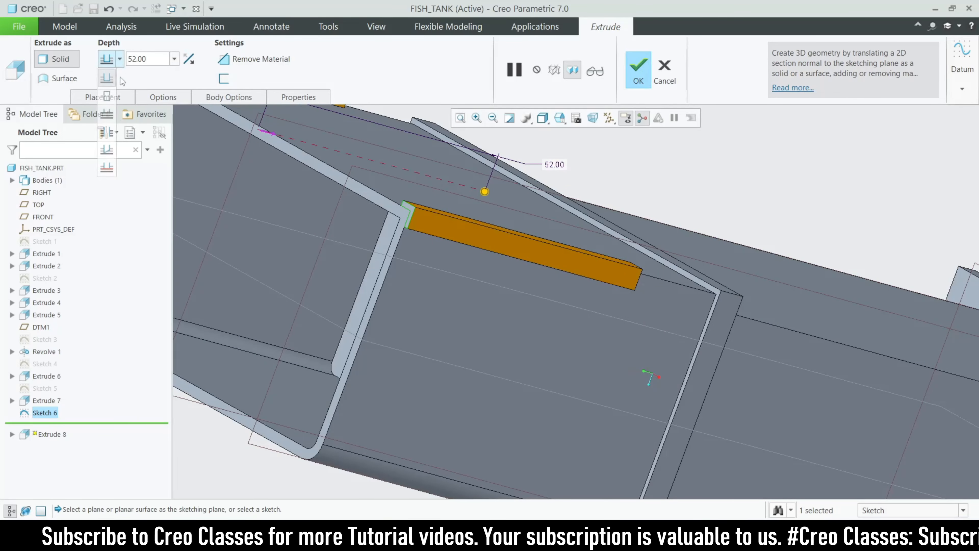
pyautogui.click(115, 158)
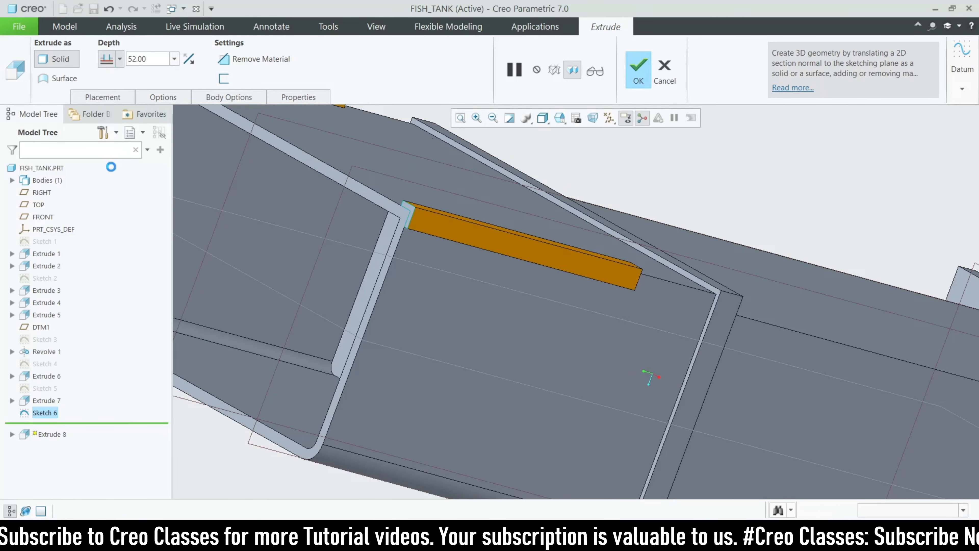
pyautogui.click(716, 291)
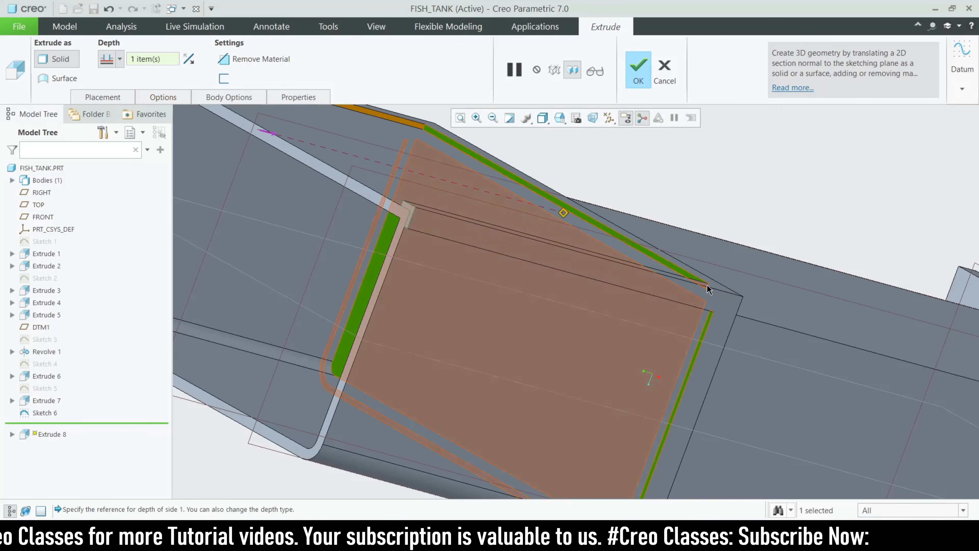
pyautogui.moveTo(711, 287); pyautogui.dragTo(693, 318, button='middle')
pyautogui.scroll(3, 390, 175)
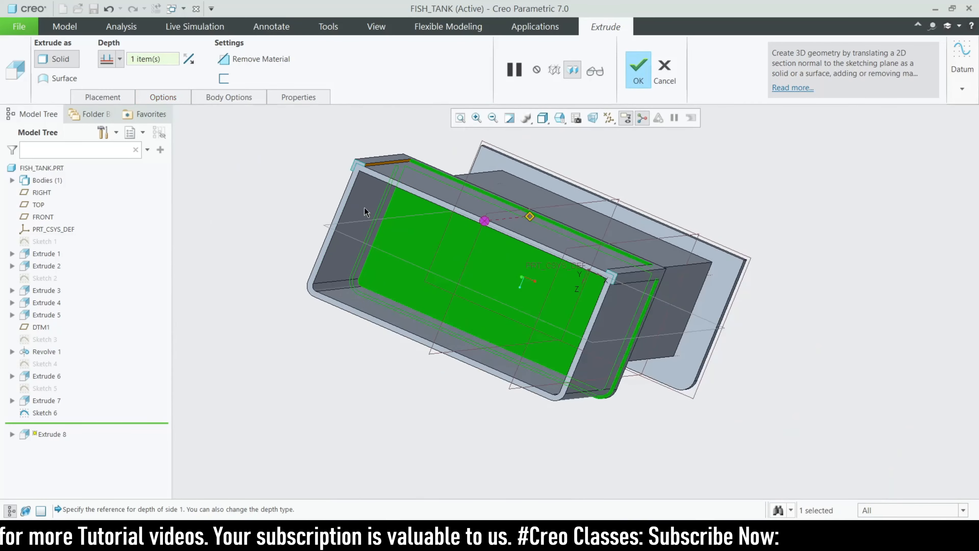
pyautogui.click(638, 69)
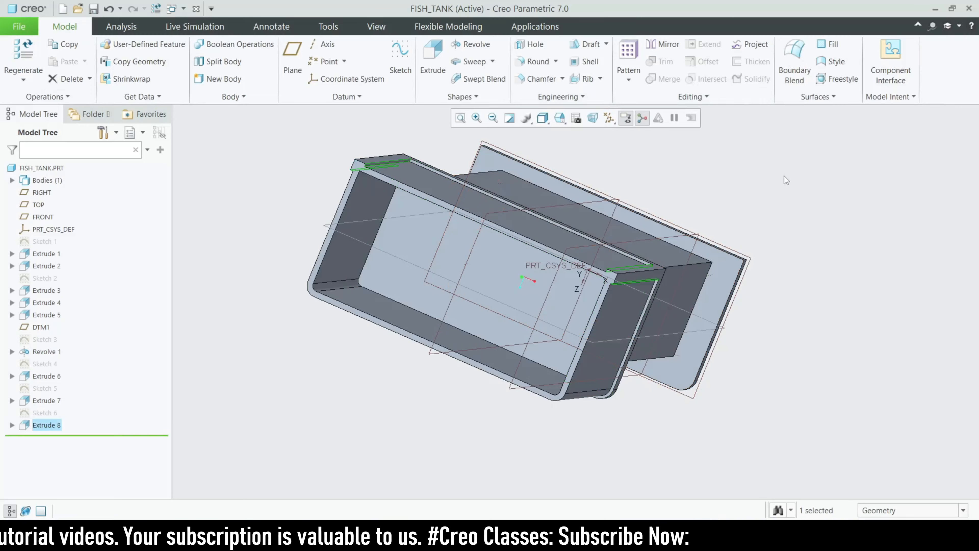
# Start a sketch on the rim face at the tank's open end and orient the view parallel to it.
pyautogui.scroll(2, 626, 226)
pyautogui.moveTo(627, 226)
pyautogui.mouseDown(button='middle')
pyautogui.moveTo(662, 242)
pyautogui.moveTo(641, 236)
pyautogui.mouseUp(button='middle')
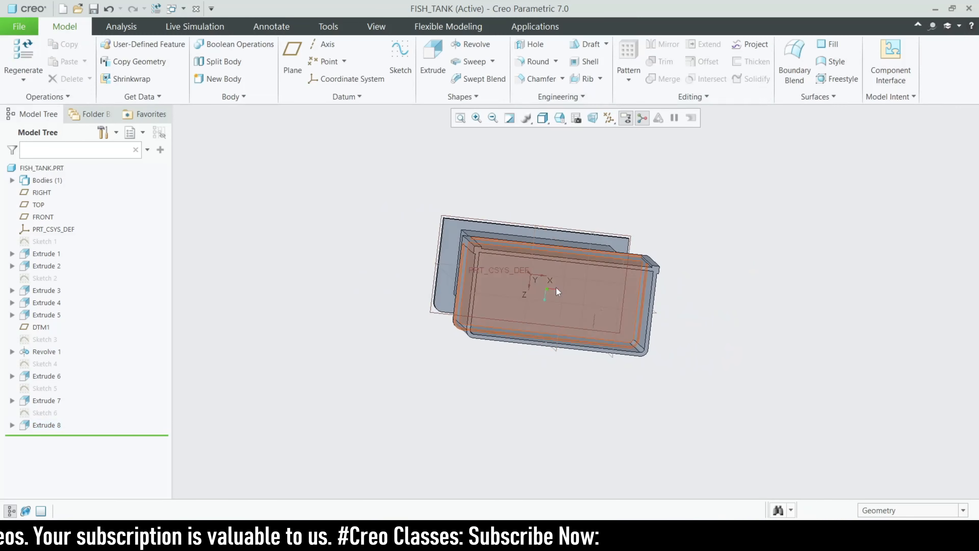
pyautogui.scroll(-3, 513, 269)
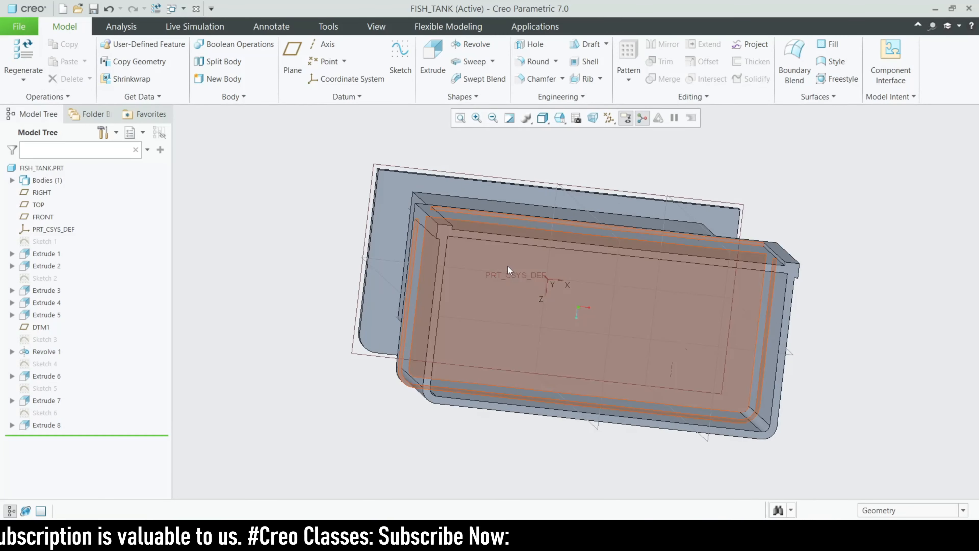
pyautogui.scroll(-2, 501, 267)
pyautogui.click(442, 223)
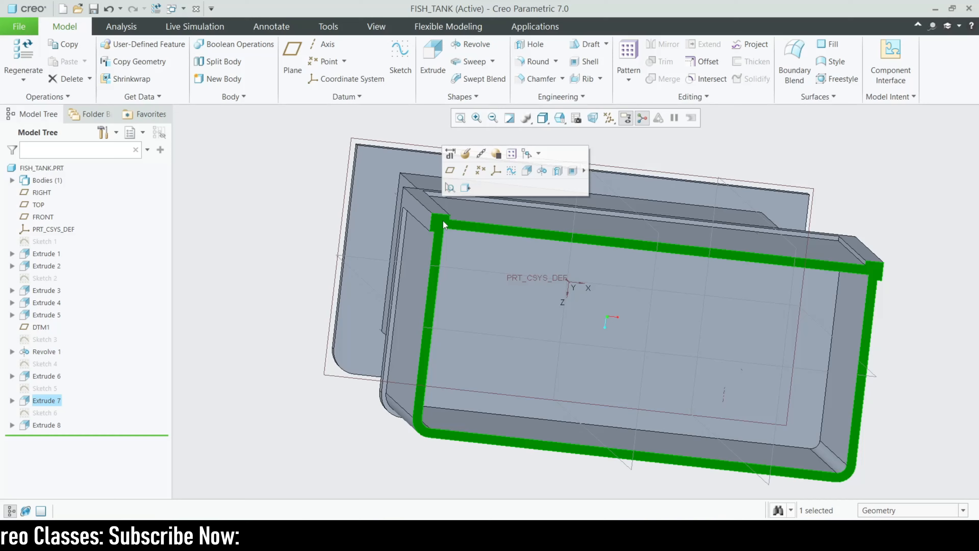
pyautogui.click(401, 62)
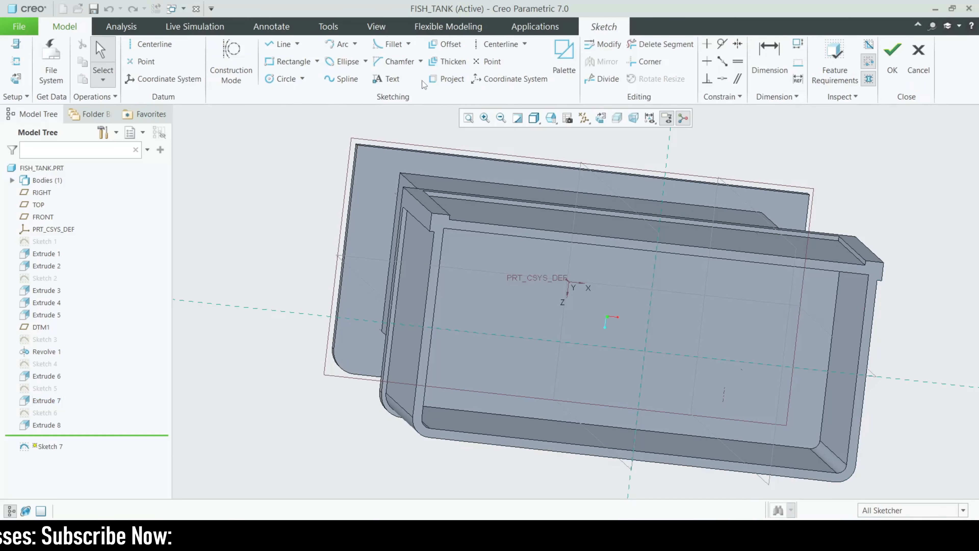
pyautogui.click(600, 118)
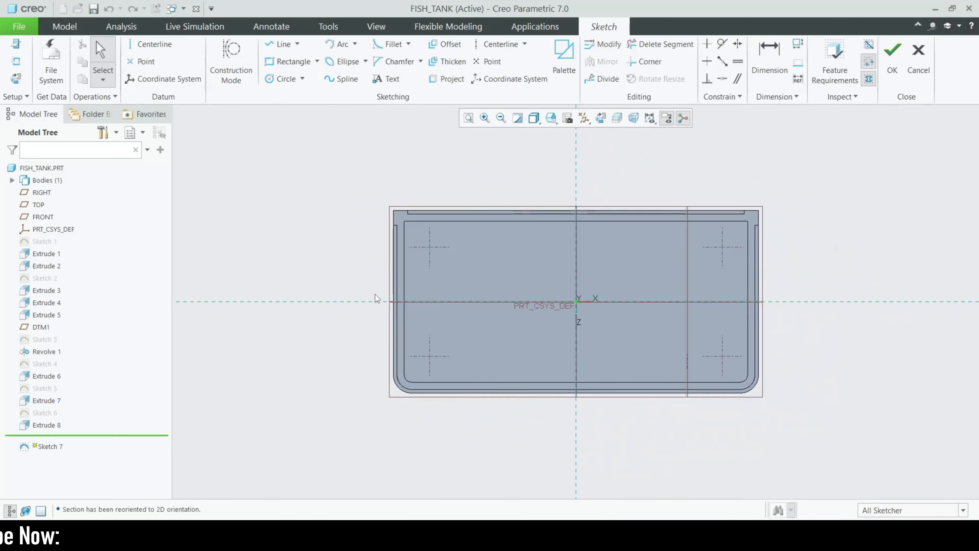
# Draw a line along the tank's outer edge between the two square corners.
pyautogui.scroll(5, 430, 300)
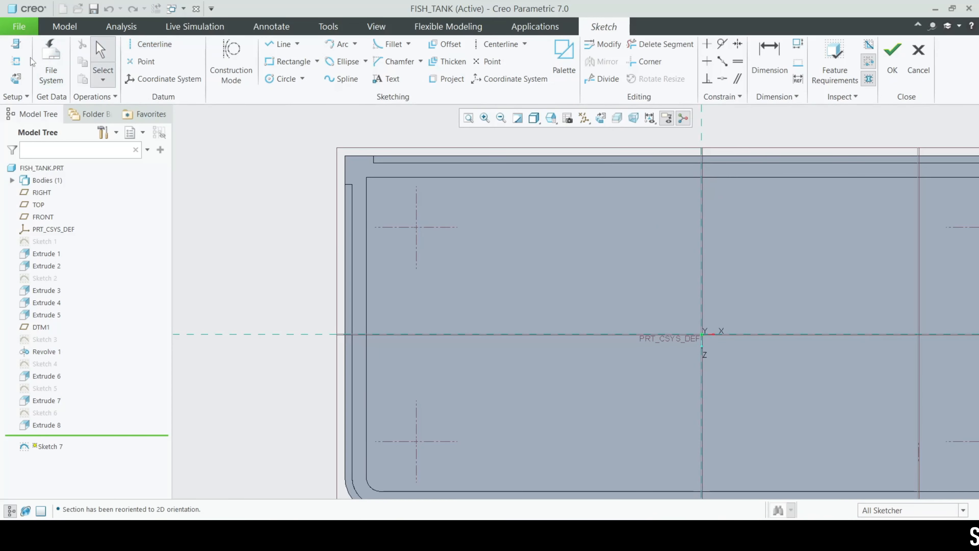
pyautogui.click(447, 79)
pyautogui.scroll(1, 410, 158)
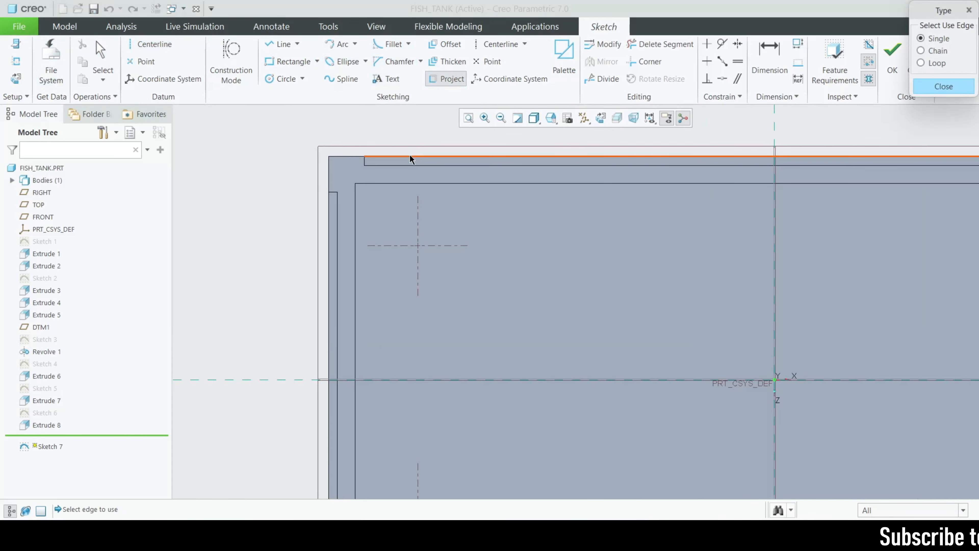
pyautogui.click(283, 45)
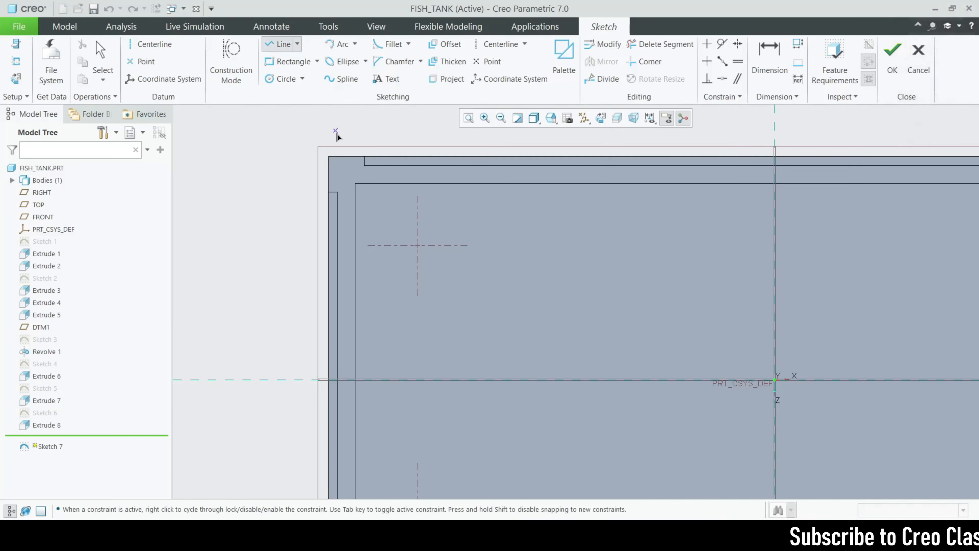
pyautogui.click(329, 157)
pyautogui.scroll(-4, 284, 185)
pyautogui.scroll(2, 655, 186)
pyautogui.click(658, 182)
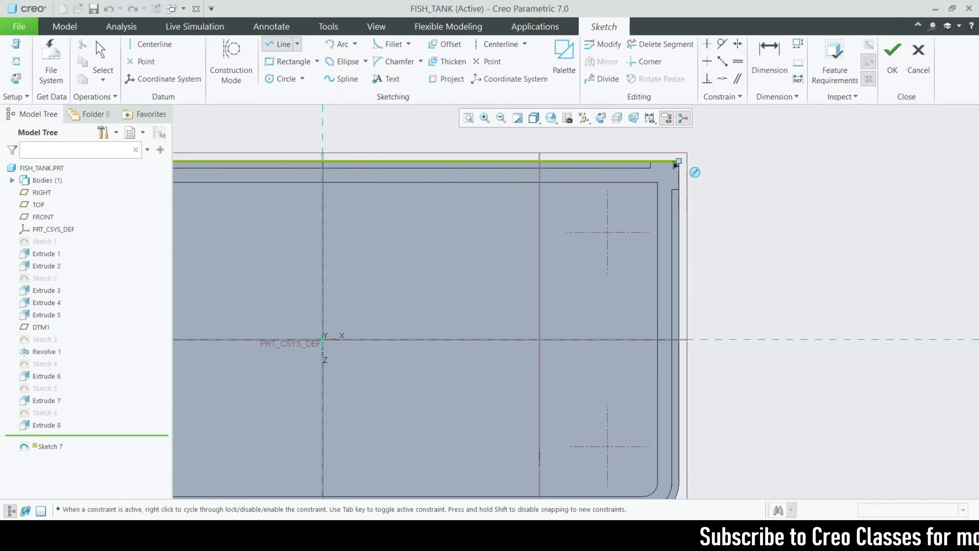
pyautogui.scroll(-3, 690, 270)
pyautogui.scroll(5, 652, 317)
pyautogui.scroll(2, 648, 318)
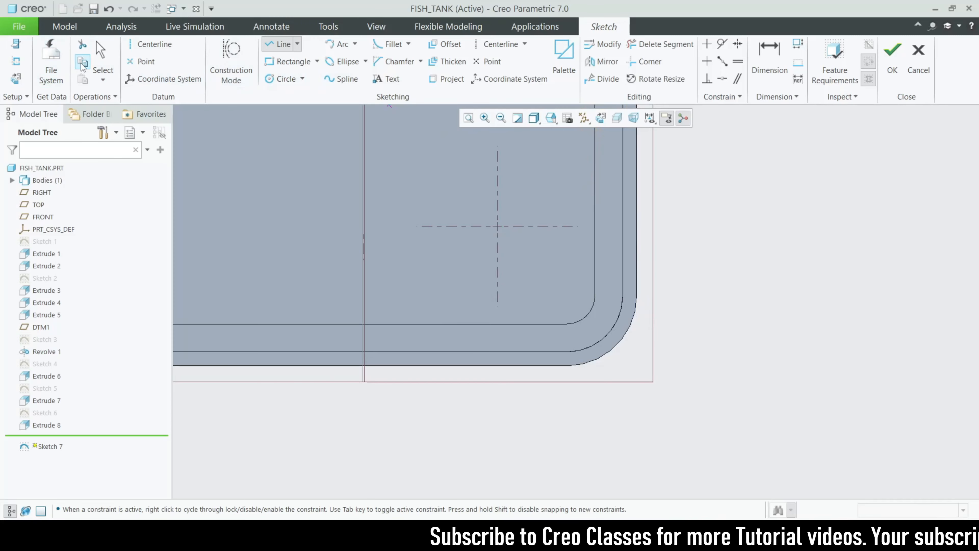
pyautogui.click(618, 346)
pyautogui.scroll(-3, 787, 352)
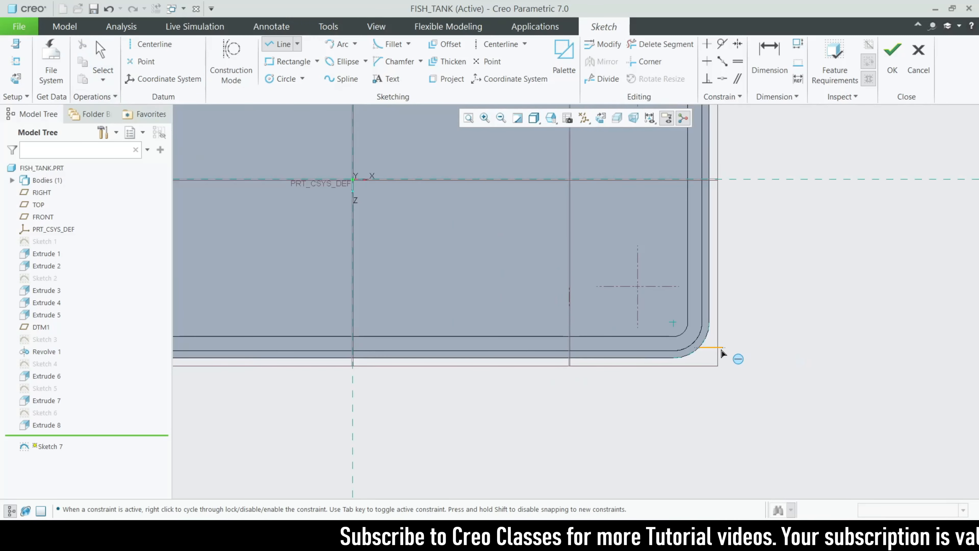
# Project the outer arcs of the tank's two rounded corners into the sketch.
pyautogui.click(437, 82)
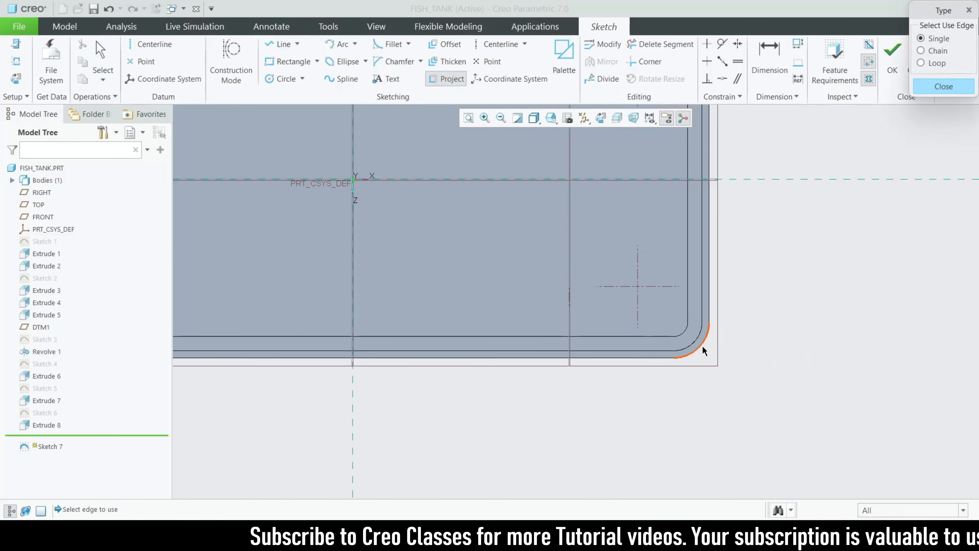
pyautogui.click(703, 351)
pyautogui.scroll(-3, 771, 351)
pyautogui.scroll(1, 391, 352)
pyautogui.scroll(3, 622, 356)
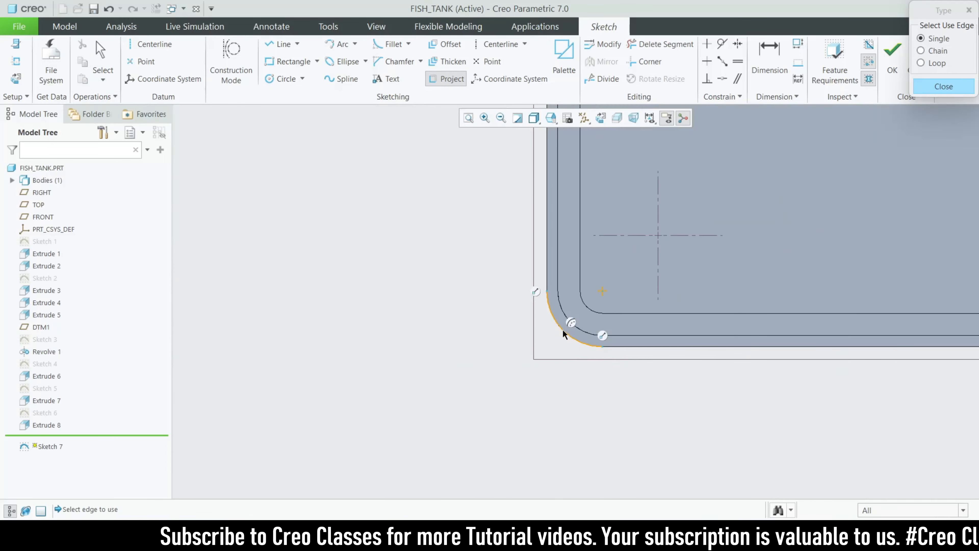
pyautogui.click(941, 87)
# Draw a line along the outer long edge connecting the two projected corner arcs.
pyautogui.click(279, 43)
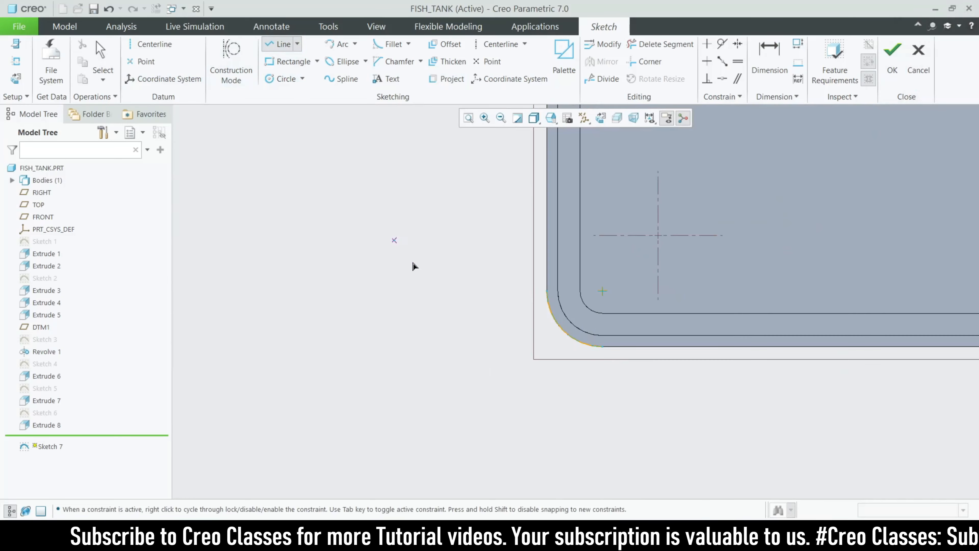
pyautogui.scroll(-2, 462, 308)
pyautogui.scroll(-2, 560, 354)
pyautogui.scroll(2, 859, 346)
pyautogui.scroll(-2, 444, 334)
pyautogui.scroll(3, 719, 343)
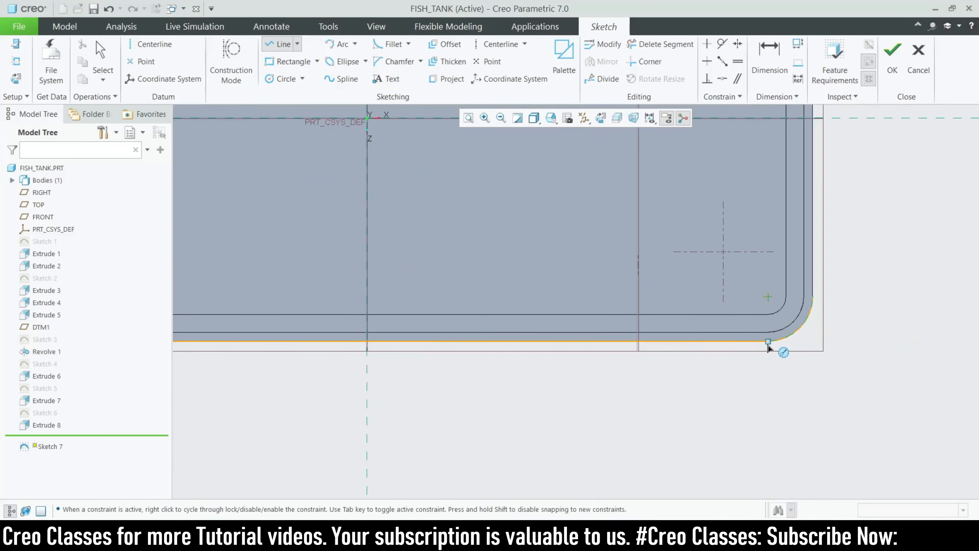
# Draw a line along the tank's right outer edge from the projected arc to the square corner.
pyautogui.scroll(-2, 768, 347)
pyautogui.scroll(2, 722, 389)
pyautogui.scroll(-2, 711, 415)
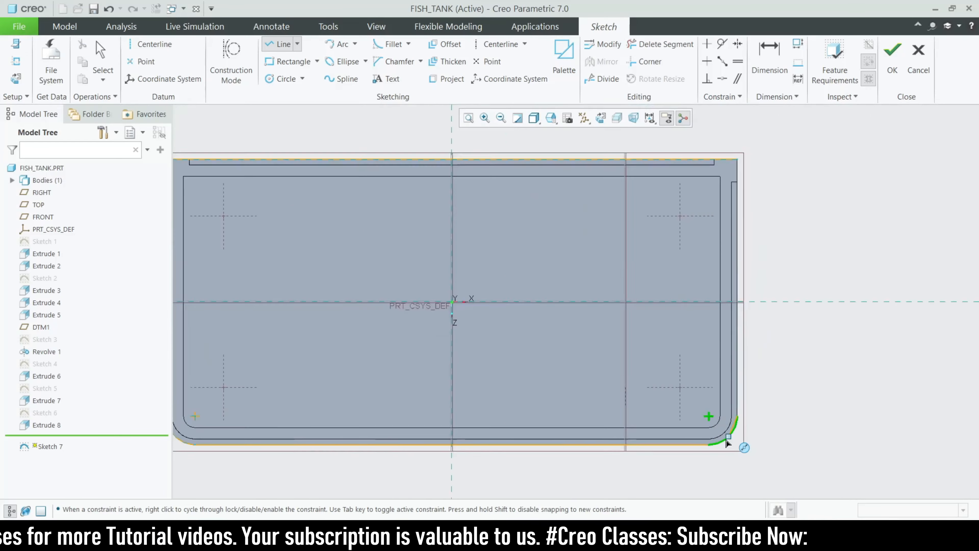
pyautogui.scroll(2, 732, 277)
pyautogui.click(745, 246)
pyautogui.scroll(-2, 827, 253)
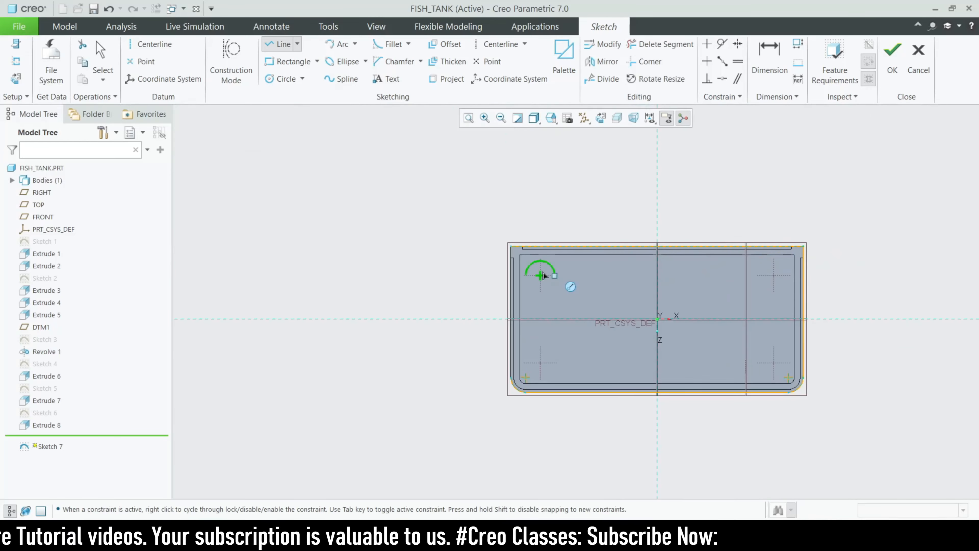
# Close the outline with a line along the tank's left outer edge and finish the sketch.
pyautogui.scroll(2, 483, 238)
pyautogui.scroll(-2, 484, 223)
pyautogui.click(484, 223)
pyautogui.scroll(2, 479, 353)
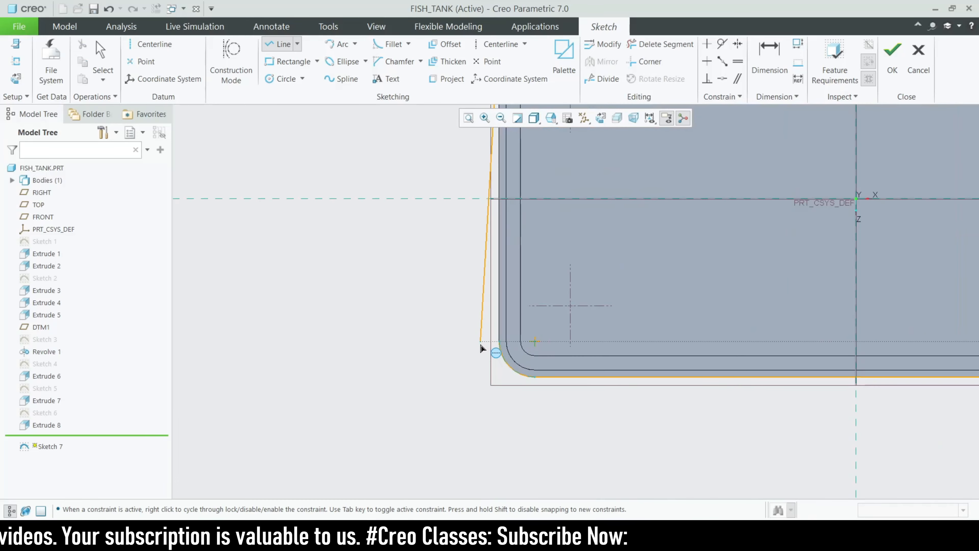
pyautogui.middleClick(660, 280)
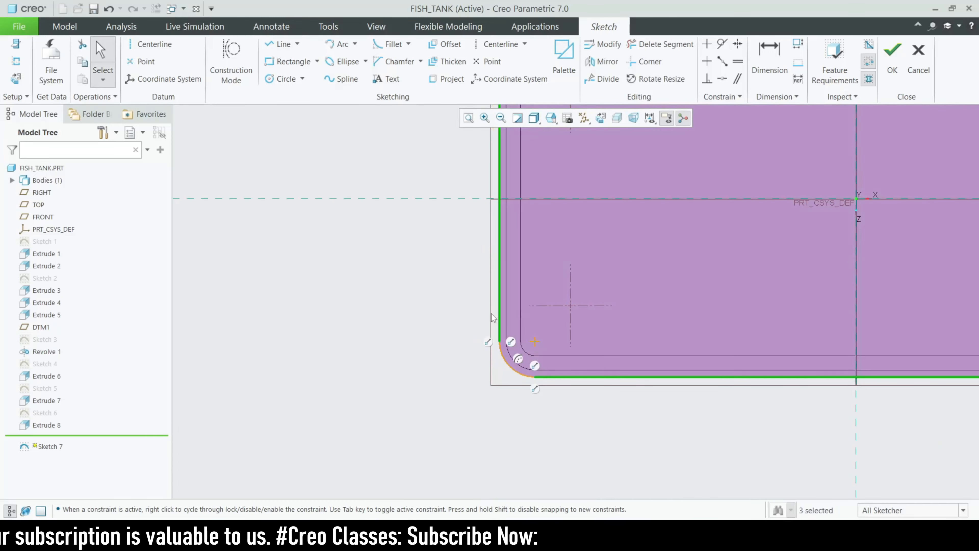
pyautogui.scroll(-3, 336, 396)
pyautogui.scroll(1, 483, 309)
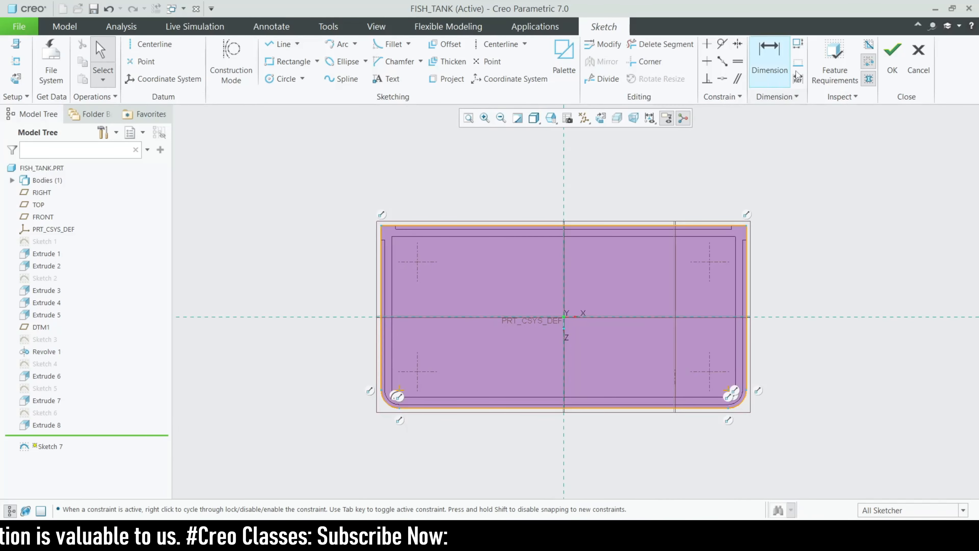
pyautogui.click(892, 58)
# Extrude the closed rim outline as a solid lid with a depth of 15.
pyautogui.scroll(3, 729, 304)
pyautogui.moveTo(729, 305); pyautogui.dragTo(644, 380, button='middle')
pyautogui.scroll(3, 640, 380)
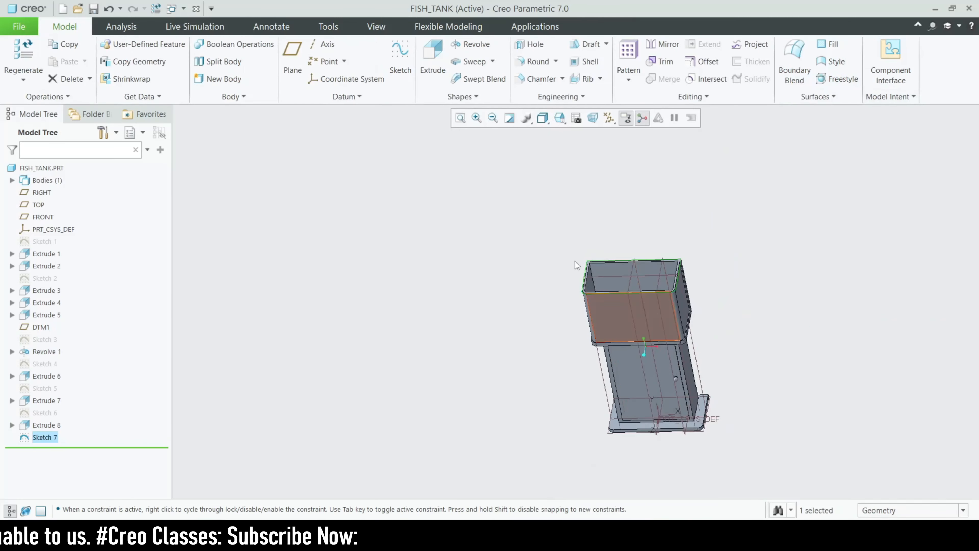
pyautogui.scroll(-4, 554, 227)
pyautogui.click(431, 75)
pyautogui.scroll(3, 405, 178)
pyautogui.scroll(-3, 659, 309)
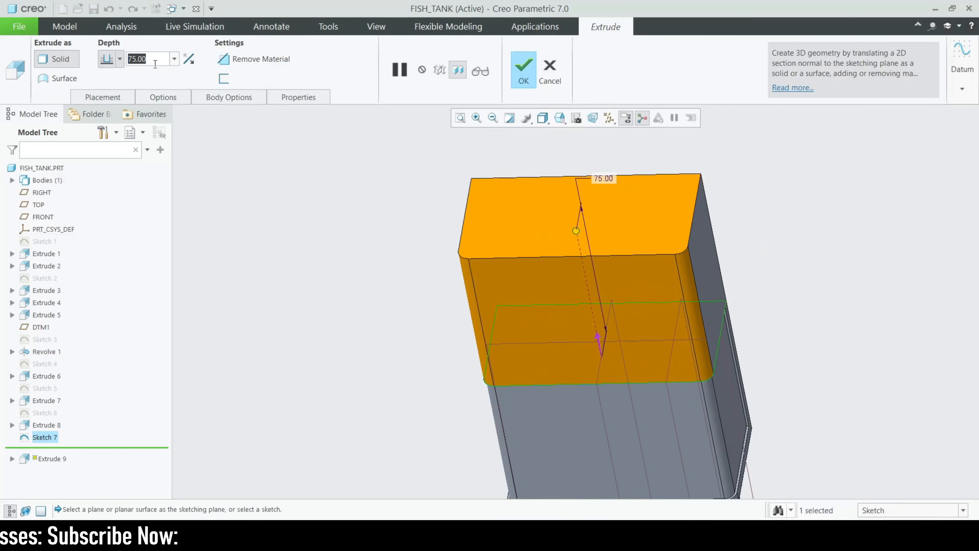
pyautogui.write('15')
pyautogui.press('Return')
pyautogui.scroll(-3, 350, 192)
pyautogui.moveTo(350, 193); pyautogui.dragTo(474, 135, button='middle')
pyautogui.click(566, 239)
# Hide the datum plane DTM1.
pyautogui.moveTo(566, 238); pyautogui.dragTo(456, 252, button='middle')
pyautogui.scroll(3, 471, 205)
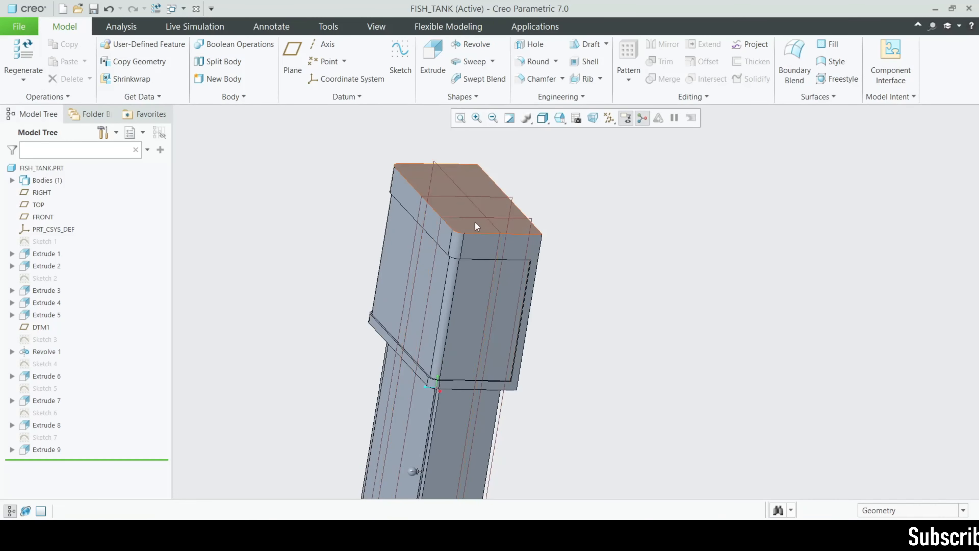
pyautogui.scroll(2, 415, 193)
pyautogui.scroll(2, 420, 199)
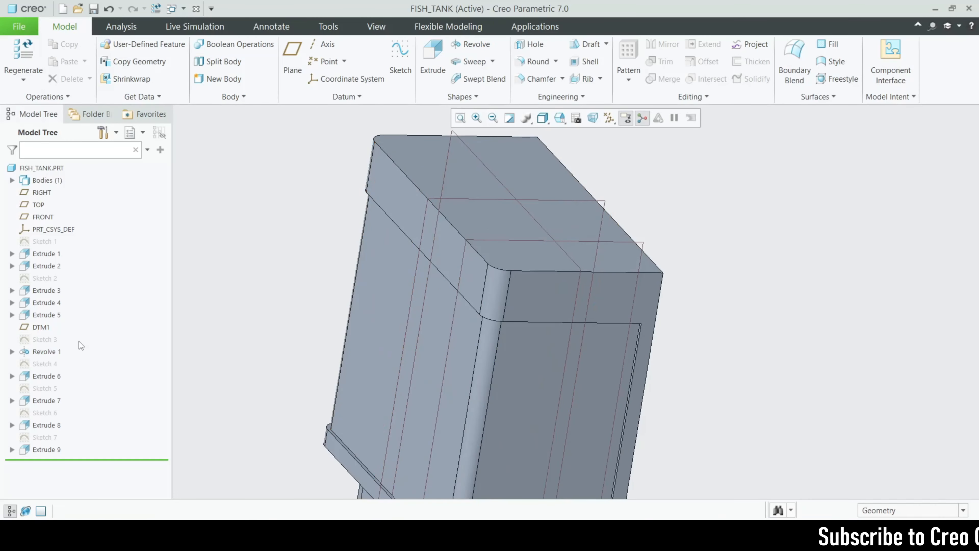
pyautogui.click(40, 327)
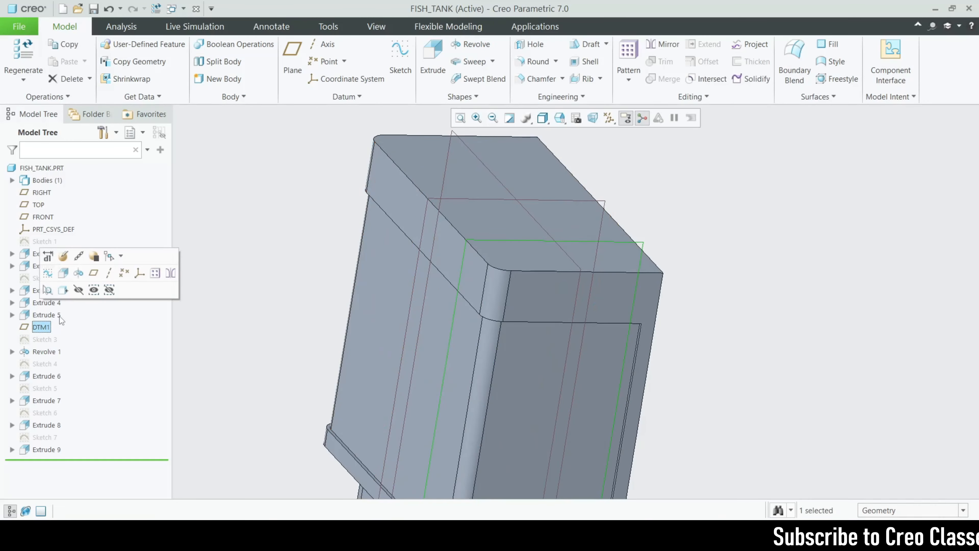
pyautogui.click(77, 291)
# Start a sketch on the RIGHT plane, facing it, and add the lid's top, front and rear edges as references.
pyautogui.click(436, 203)
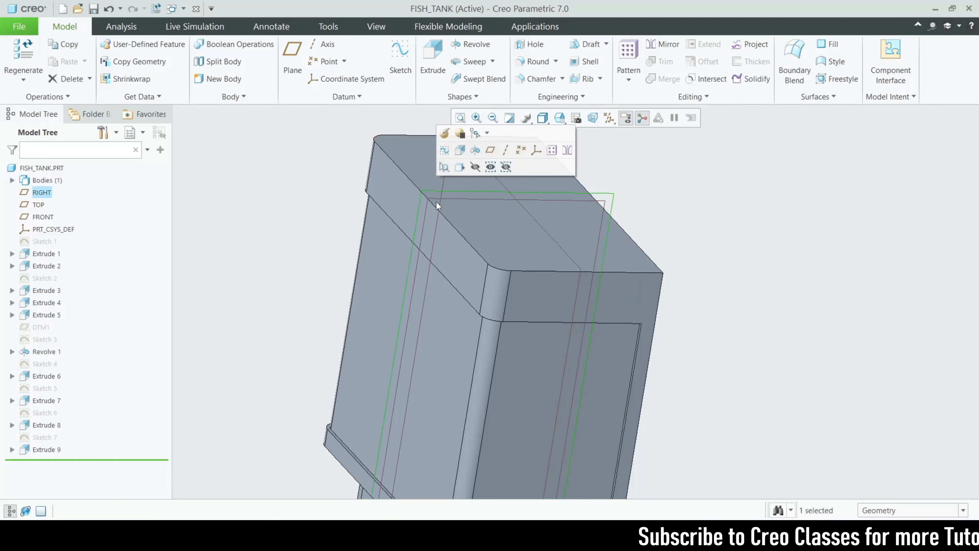
pyautogui.click(400, 58)
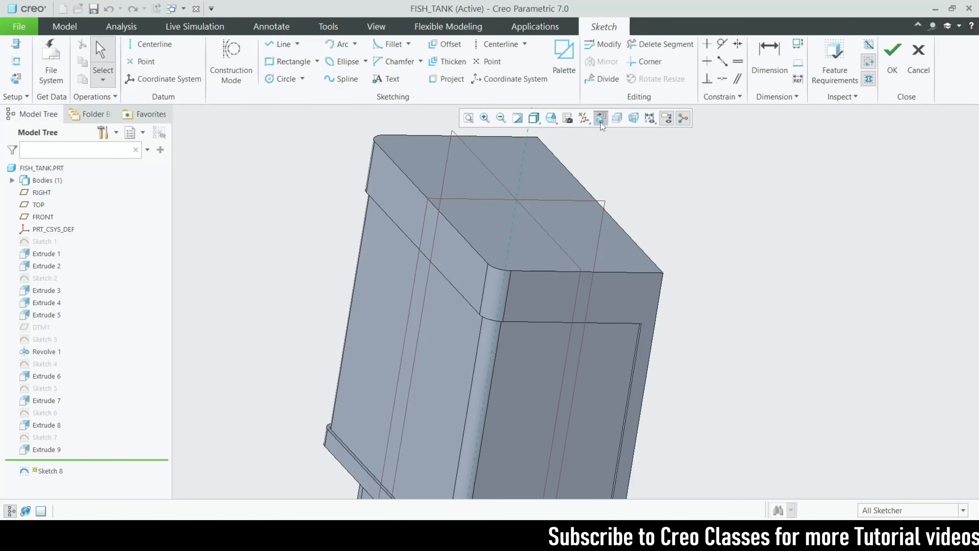
pyautogui.click(600, 122)
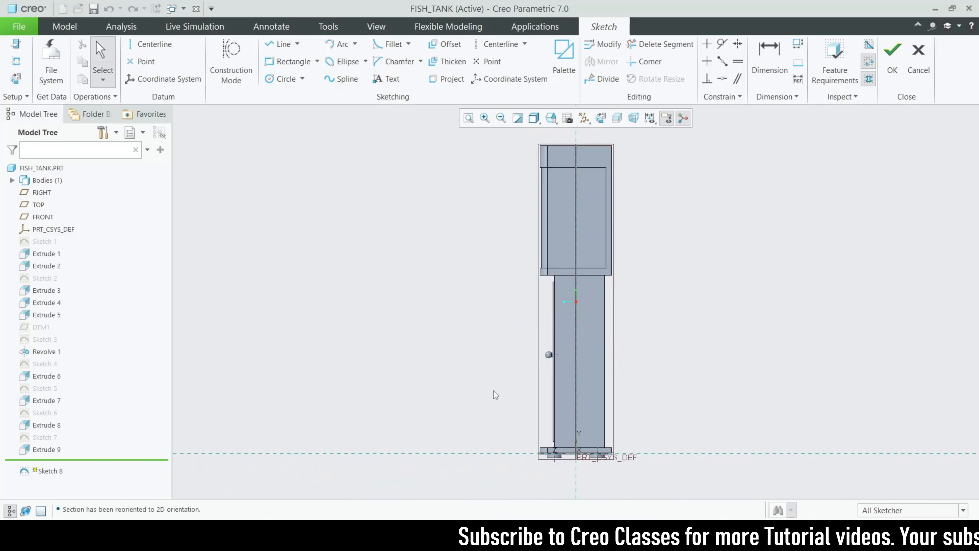
pyautogui.scroll(-5, 541, 250)
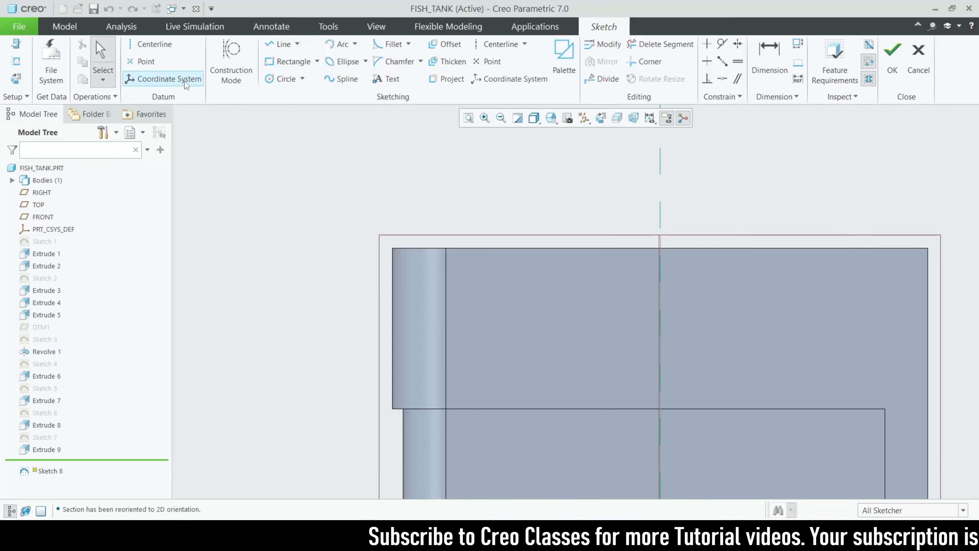
pyautogui.click(21, 66)
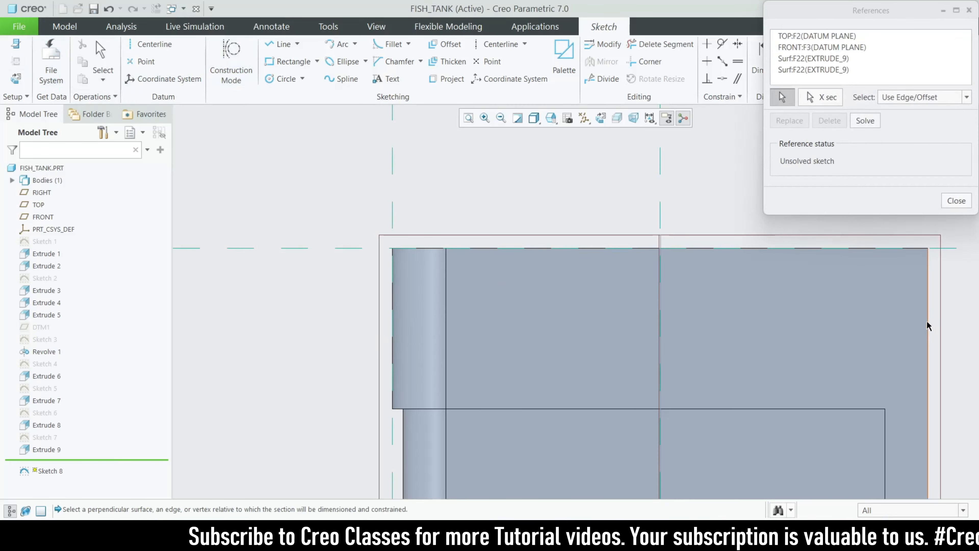
pyautogui.click(957, 201)
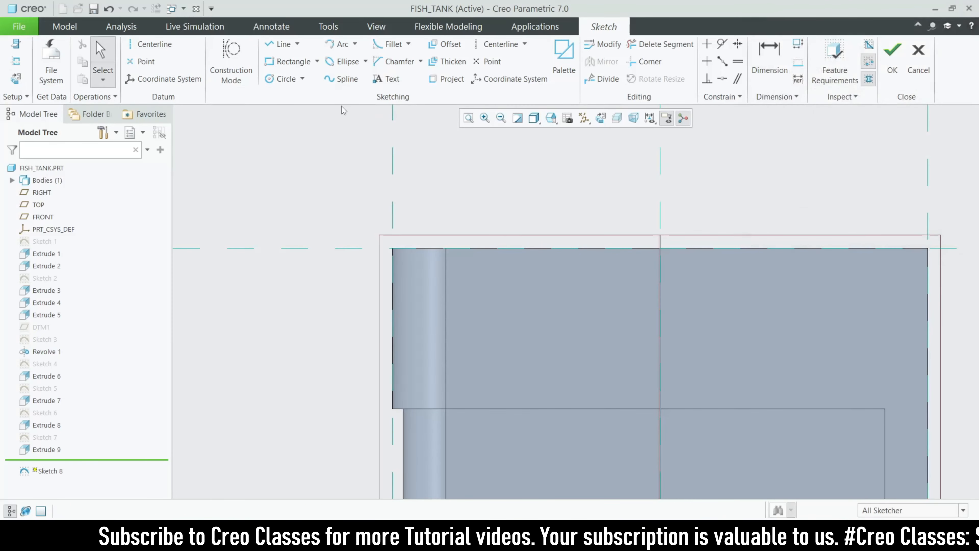
# Draw a shallow arc from the midpoint of the lid's front edge to its rear top corner.
pyautogui.click(339, 47)
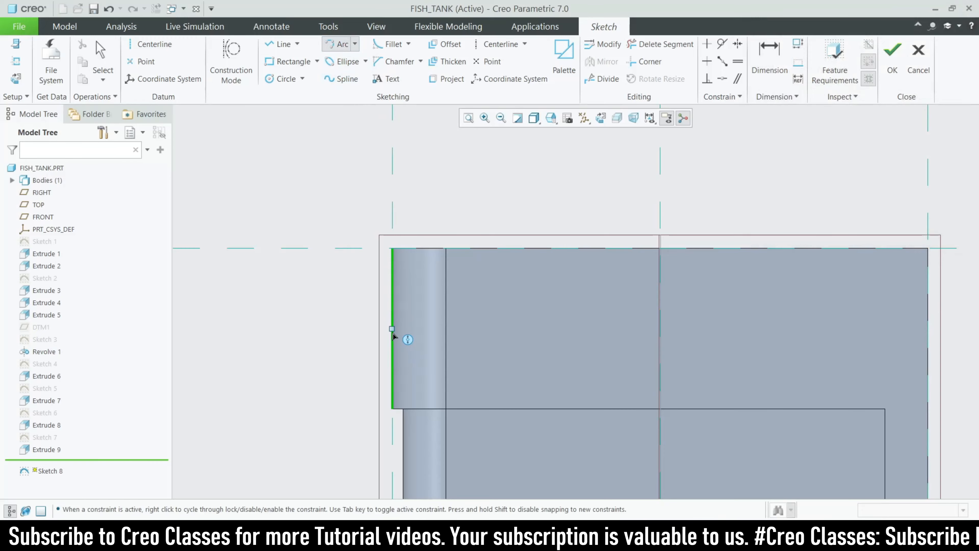
pyautogui.click(927, 248)
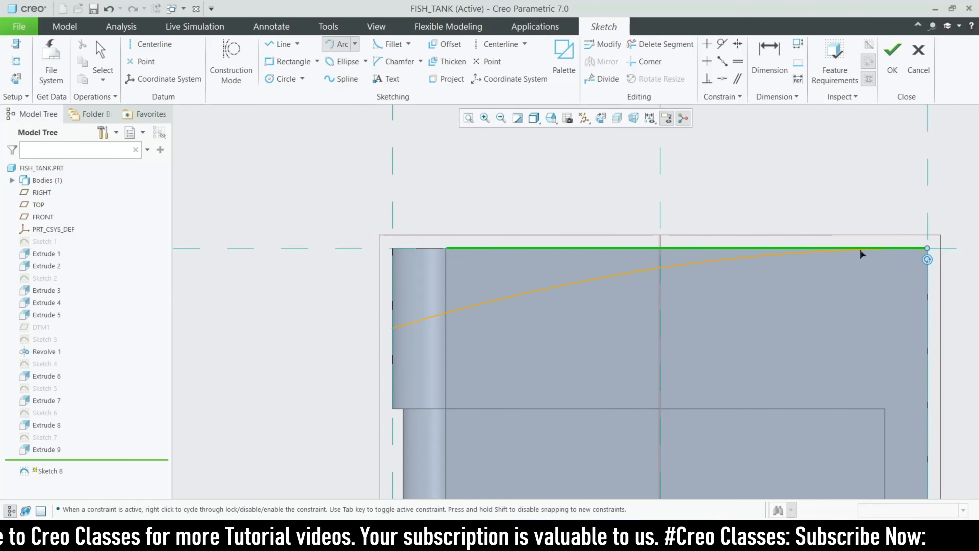
pyautogui.click(917, 255)
pyautogui.middleClick(916, 256)
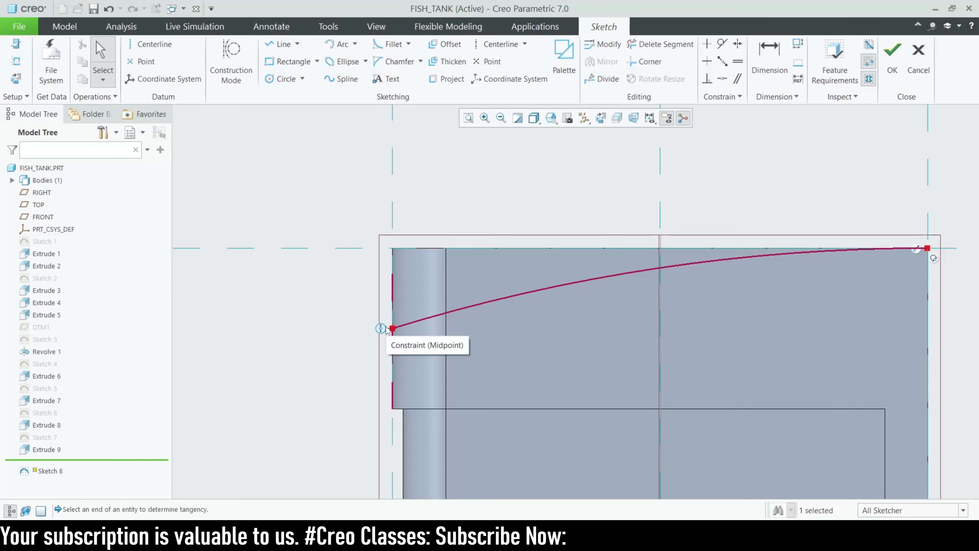
# Close the profile with straight lines running in front of and above the lid back to the arc's rear end, and finish the sketch.
pyautogui.click(281, 44)
pyautogui.click(393, 328)
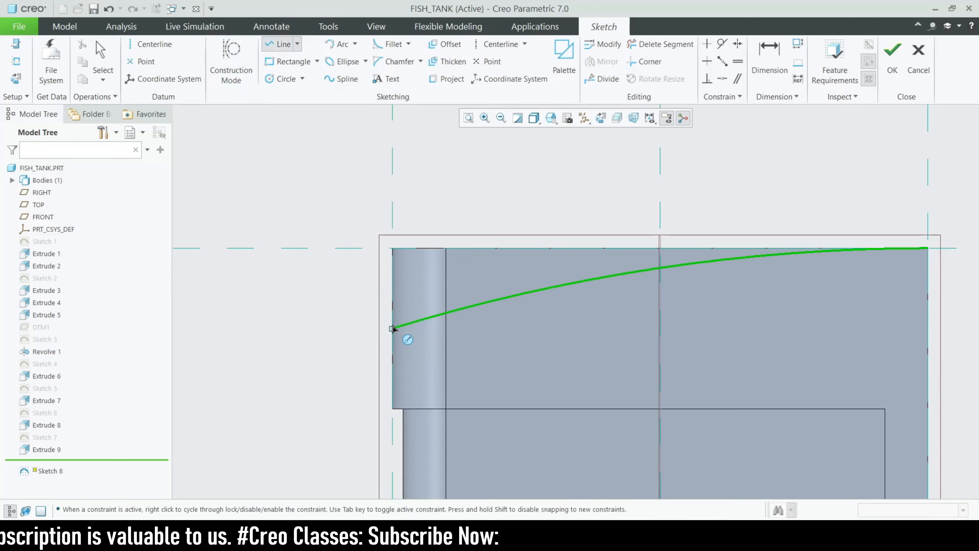
pyautogui.click(367, 329)
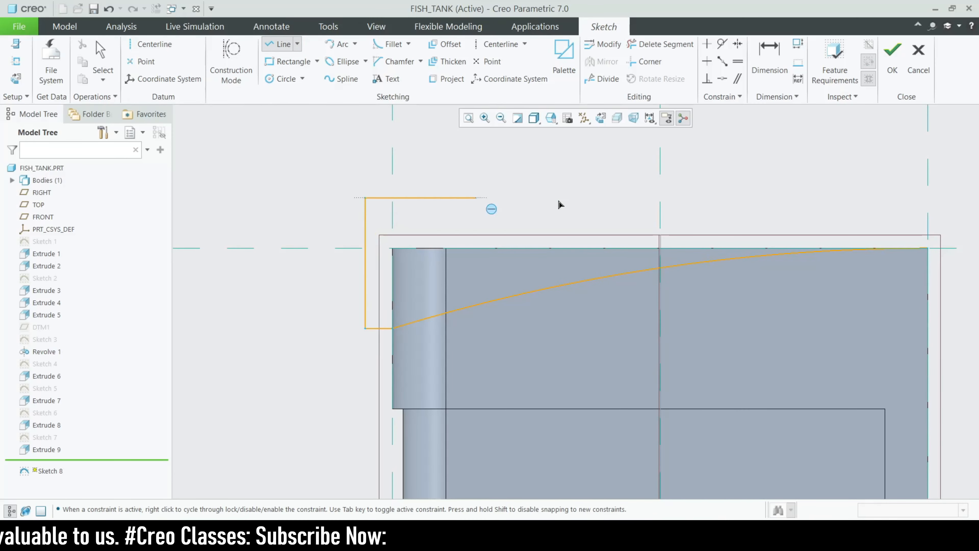
pyautogui.click(927, 198)
pyautogui.click(928, 248)
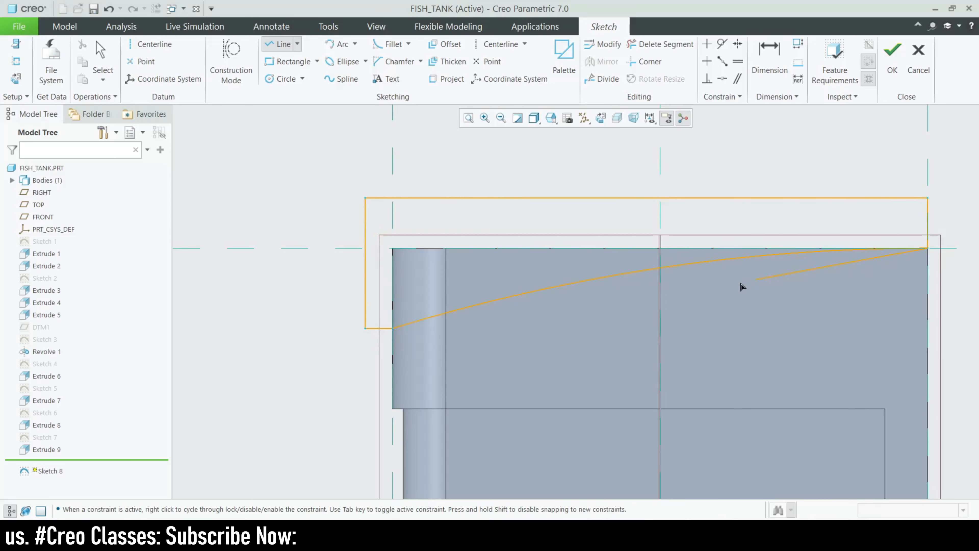
pyautogui.middleClick(626, 317)
pyautogui.click(891, 59)
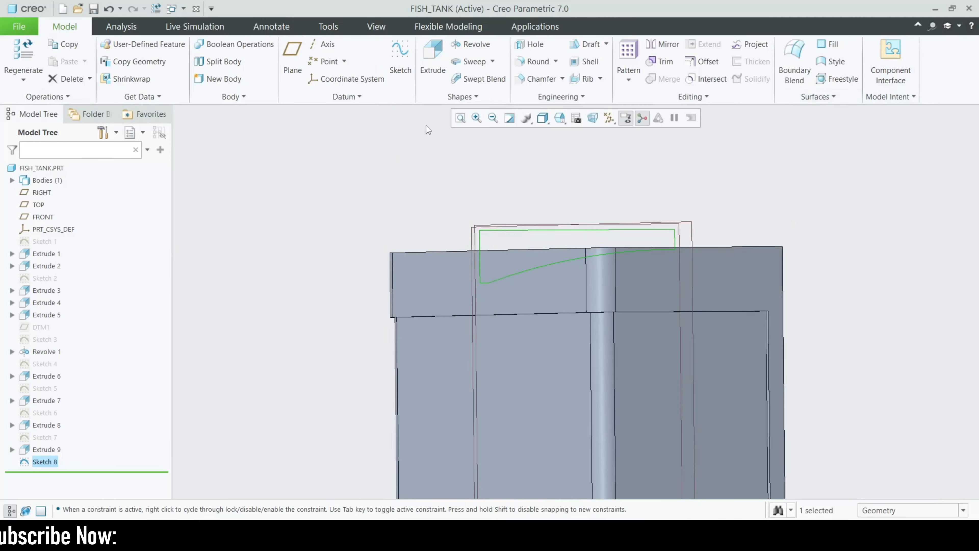
# Extrude the profile symmetrically about 150 deep as a material removal across the whole lid to give it a curved top.
pyautogui.click(432, 73)
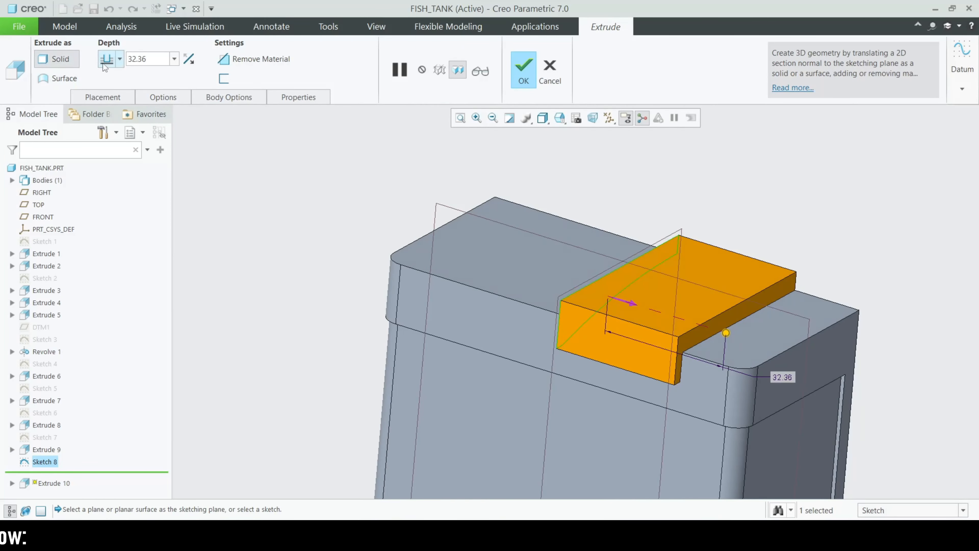
pyautogui.click(120, 59)
pyautogui.click(107, 96)
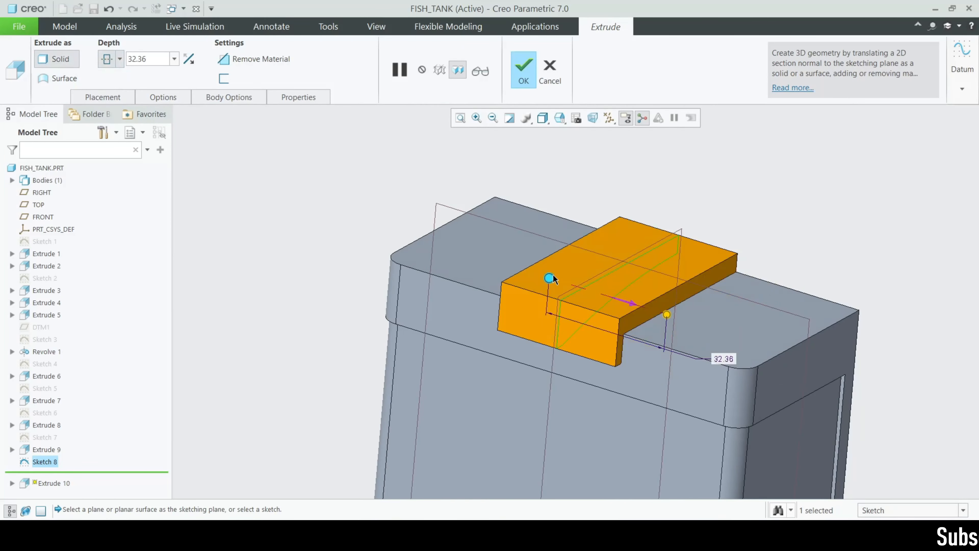
pyautogui.moveTo(551, 278); pyautogui.dragTo(334, 212)
pyautogui.click(261, 59)
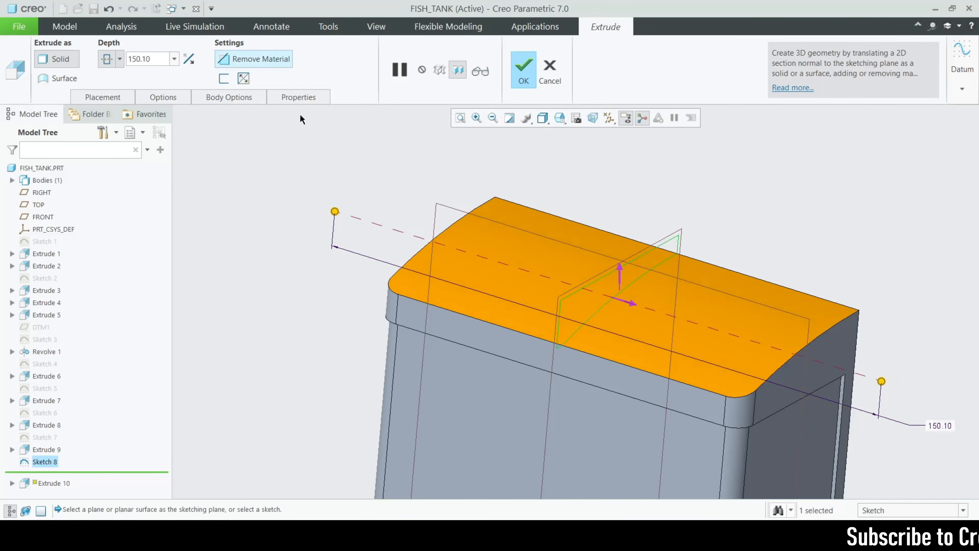
pyautogui.moveTo(378, 208); pyautogui.dragTo(431, 228, button='middle')
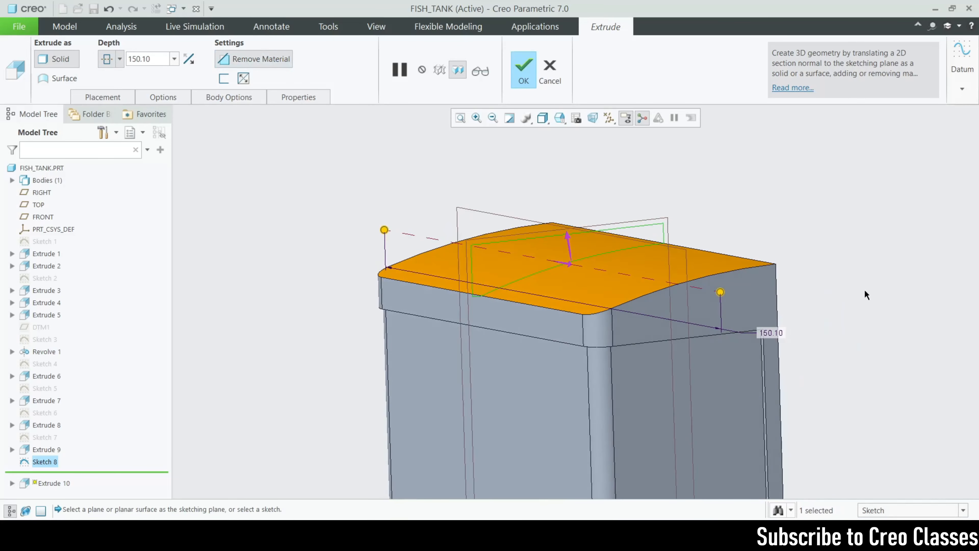
pyautogui.middleClick(499, 168)
pyautogui.scroll(4, 488, 202)
pyautogui.click(844, 330)
# Start a Round on the lid's front and side top edges and set its radius to 5.
pyautogui.scroll(3, 452, 233)
pyautogui.moveTo(451, 245)
pyautogui.mouseDown(button='middle')
pyautogui.moveTo(523, 255)
pyautogui.moveTo(466, 243)
pyautogui.moveTo(448, 226)
pyautogui.mouseUp(button='middle')
pyautogui.scroll(-6, 449, 226)
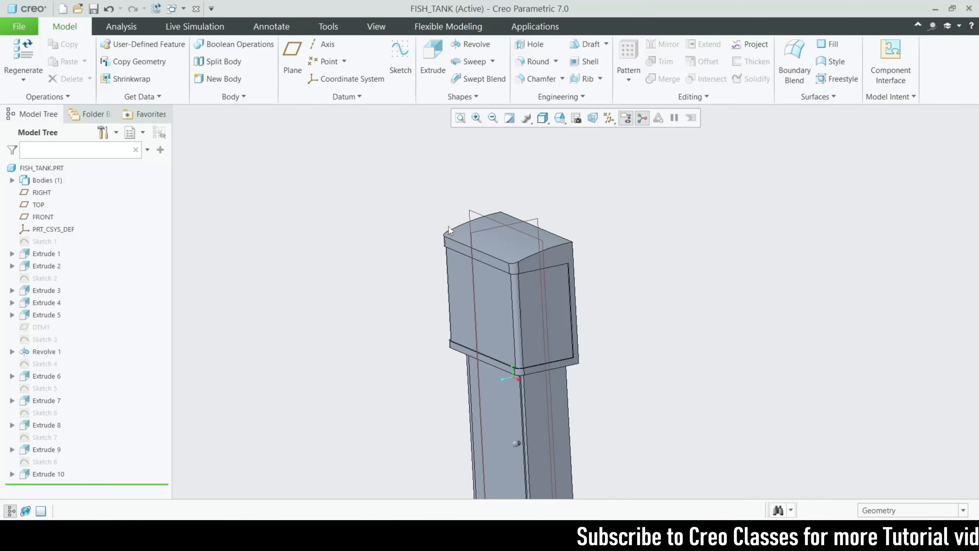
pyautogui.scroll(-1, 607, 290)
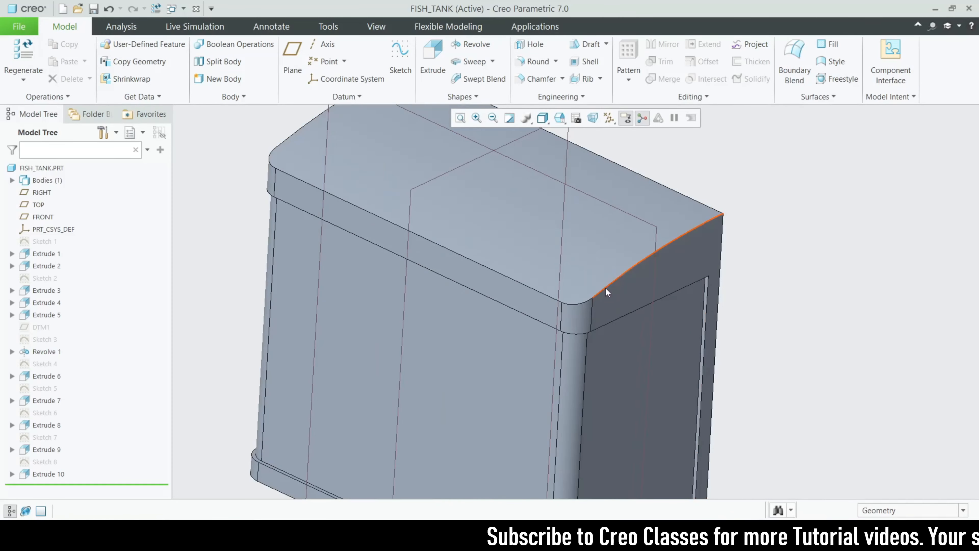
pyautogui.click(536, 61)
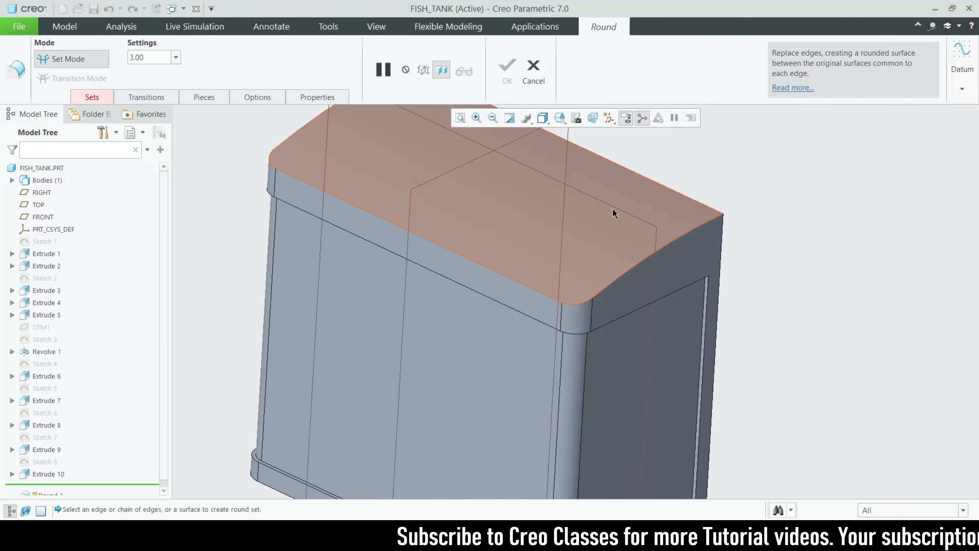
pyautogui.scroll(-2, 629, 265)
pyautogui.click(630, 263)
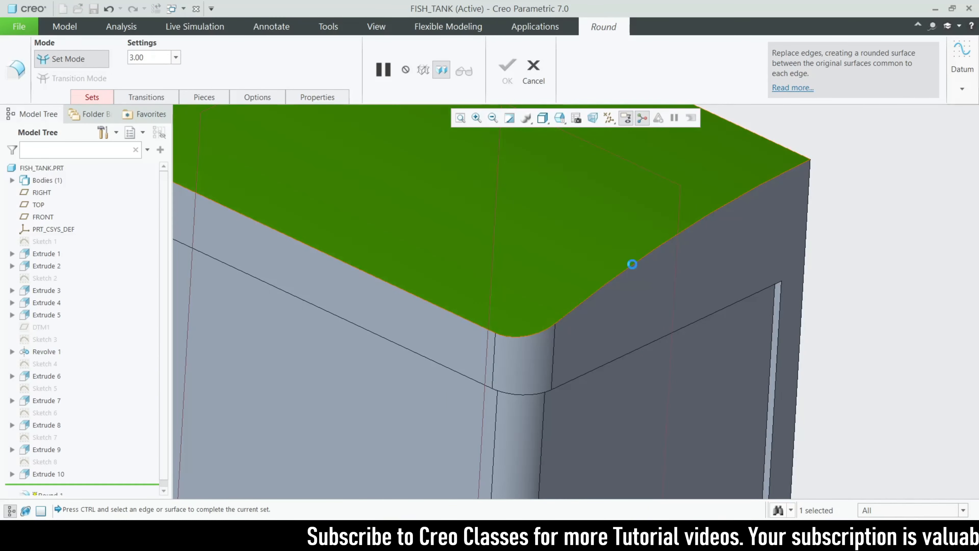
pyautogui.keyDown('ctrl'); pyautogui.click(634, 272); pyautogui.keyUp('ctrl')
pyautogui.moveTo(635, 272); pyautogui.dragTo(664, 309, button='middle')
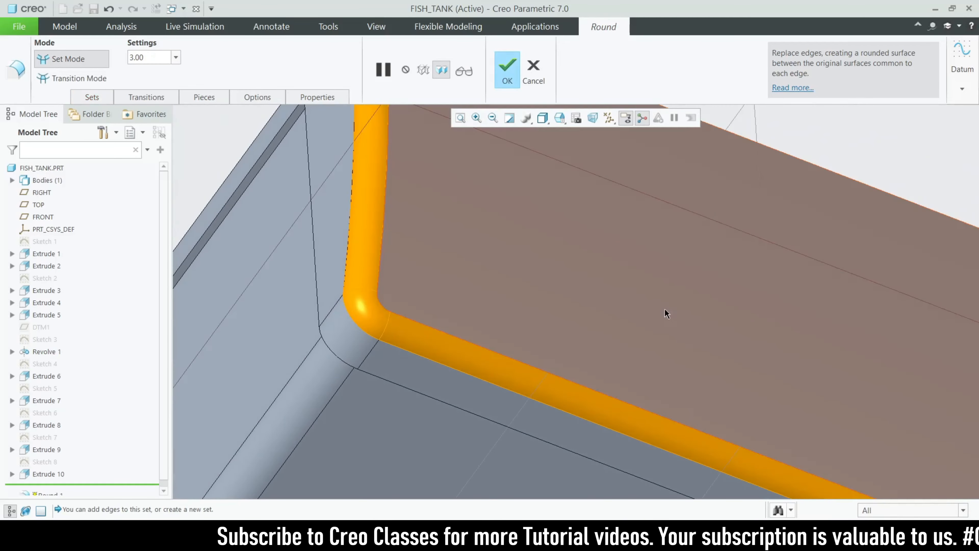
pyautogui.scroll(2, 279, 228)
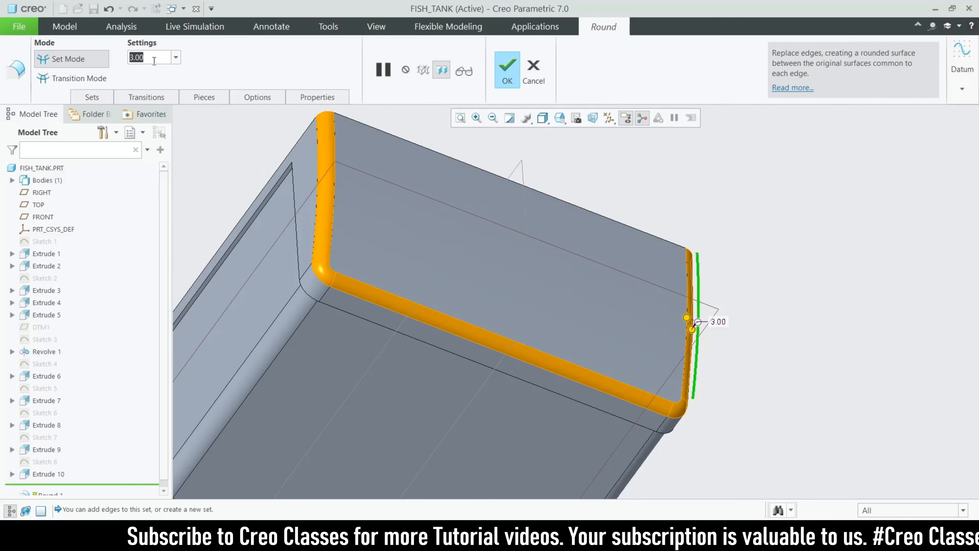
pyautogui.write('5')
pyautogui.press('Return')
# Add the lid's rear top edge to the Round with a radius of 3 and complete the feature.
pyautogui.moveTo(316, 144); pyautogui.dragTo(302, 198, button='middle')
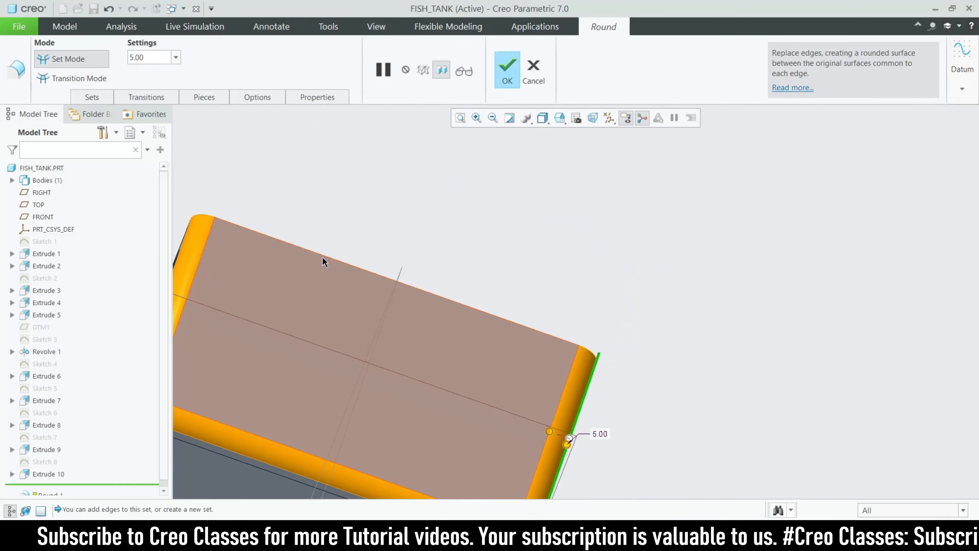
pyautogui.keyDown('ctrl'); pyautogui.click(330, 258); pyautogui.keyUp('ctrl')
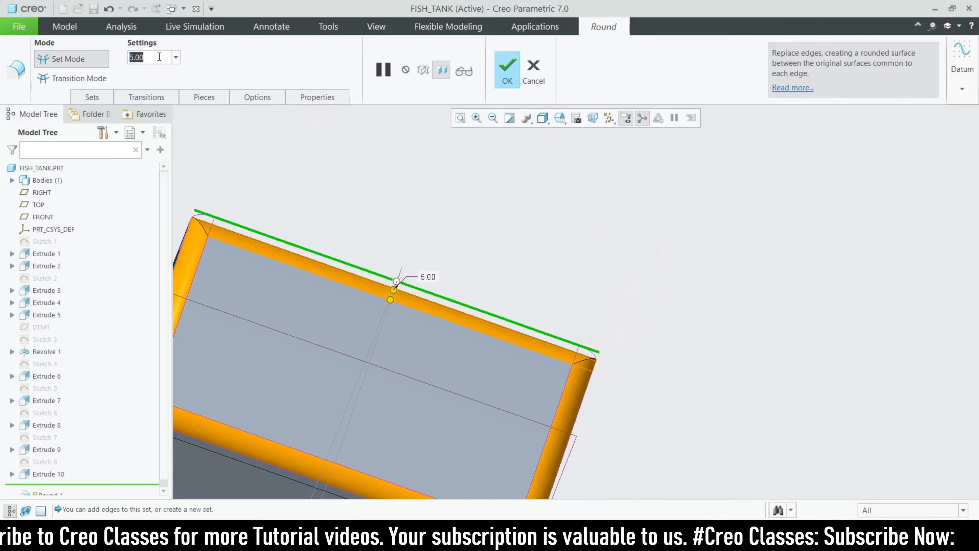
pyautogui.write('3')
pyautogui.press('Return')
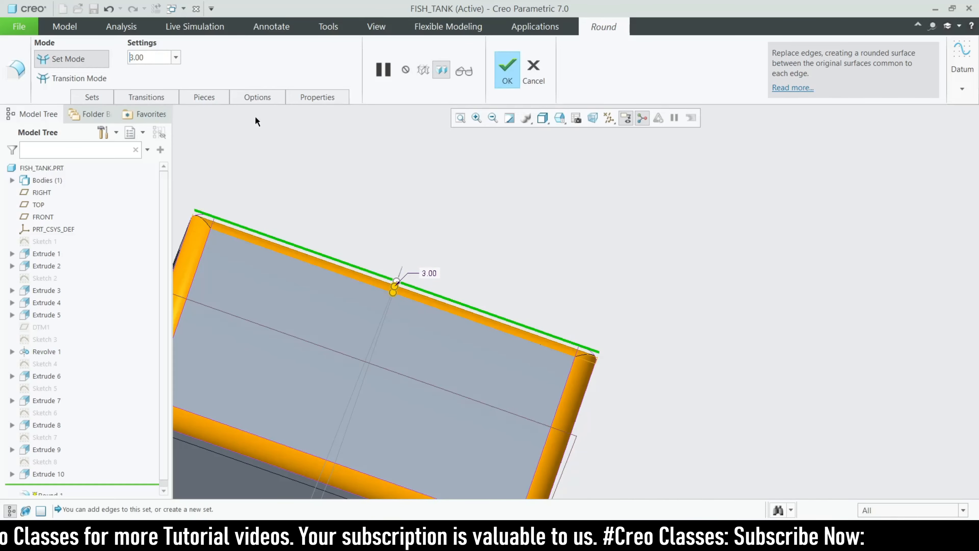
pyautogui.scroll(3, 488, 188)
pyautogui.moveTo(424, 253); pyautogui.dragTo(501, 216, button='middle')
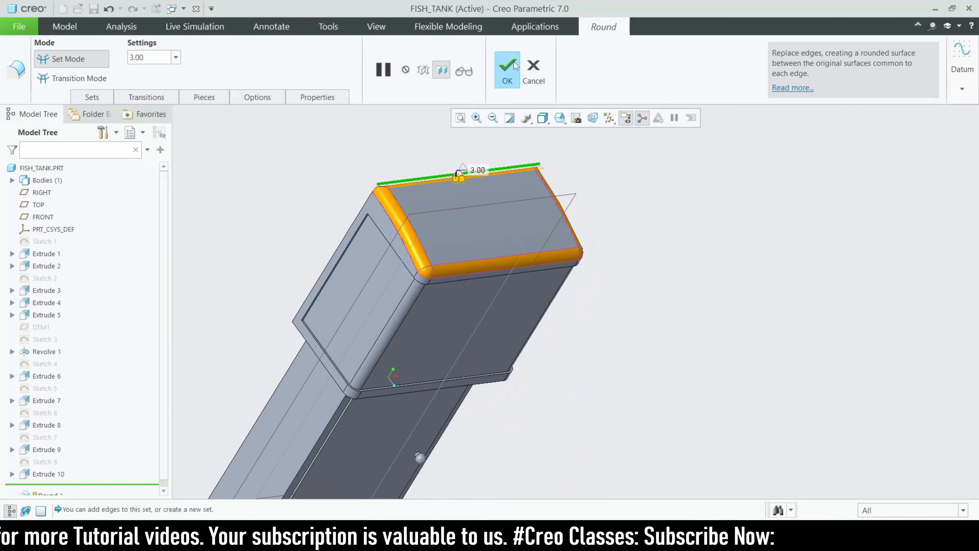
pyautogui.click(507, 68)
# Turn off the display of datum planes in the model view.
pyautogui.scroll(3, 629, 286)
pyautogui.moveTo(629, 287); pyautogui.dragTo(544, 307, button='middle')
pyautogui.scroll(-4, 491, 239)
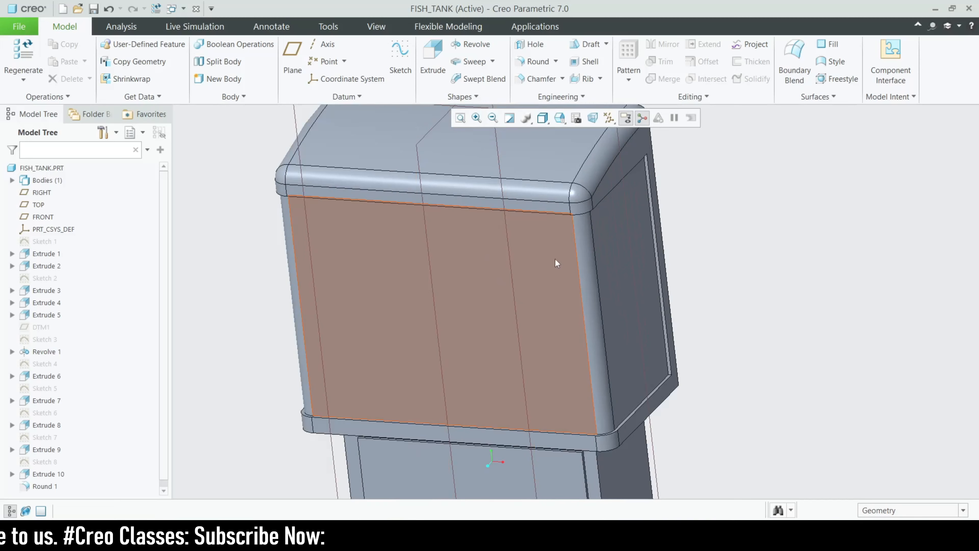
pyautogui.click(609, 117)
pyautogui.click(616, 188)
pyautogui.moveTo(552, 209); pyautogui.dragTo(554, 201, button='middle')
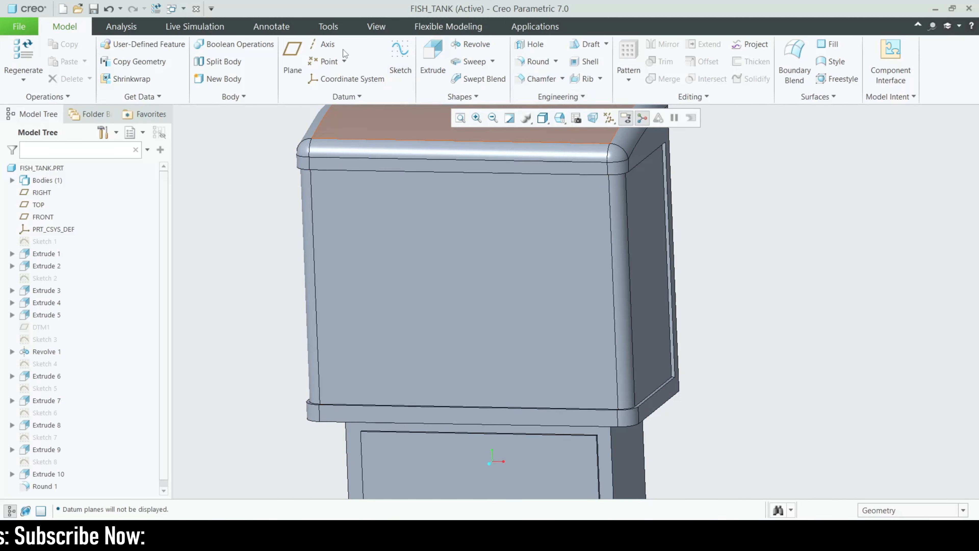
# Apply a transparent appearance to the outer front, side and rounded corner faces of the tank's glass.
pyautogui.click(365, 27)
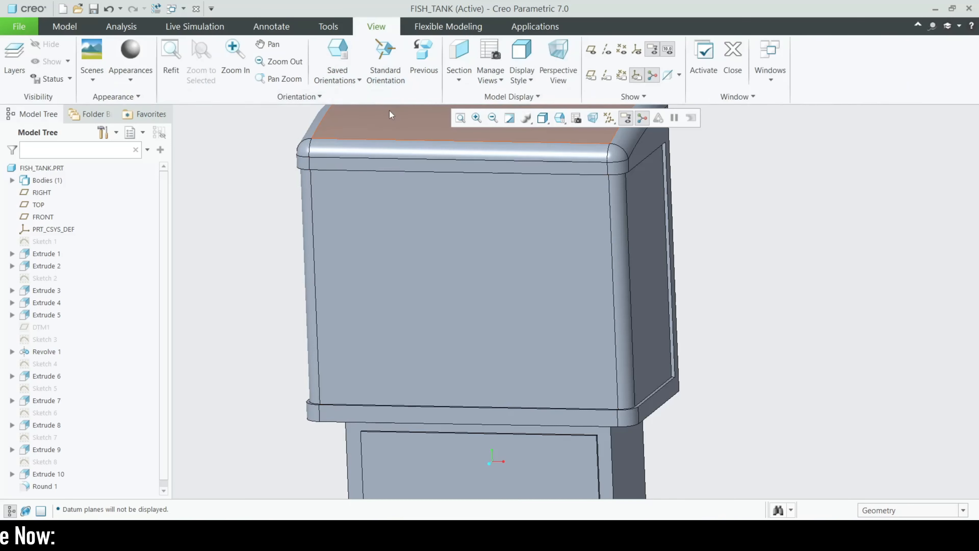
pyautogui.click(142, 78)
pyautogui.click(193, 145)
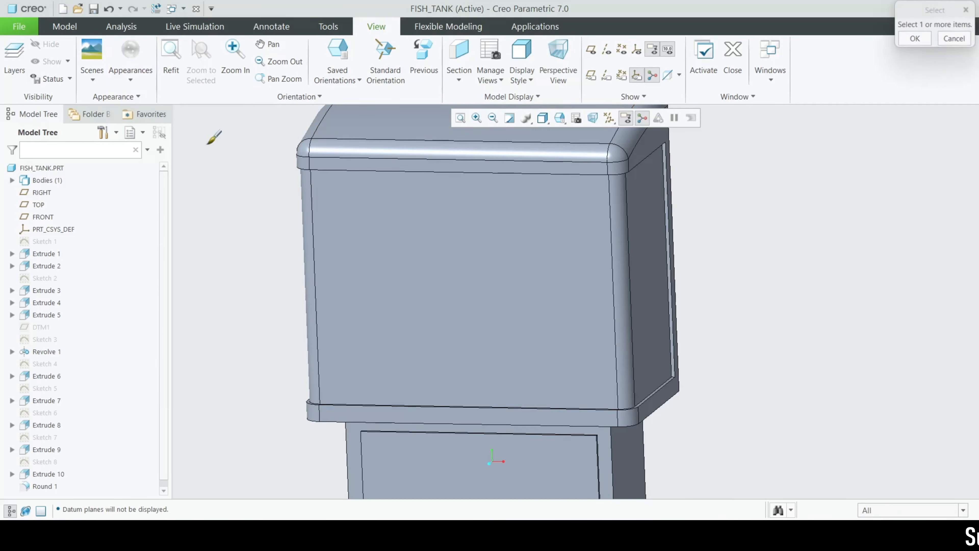
pyautogui.click(404, 266)
pyautogui.keyDown('ctrl'); pyautogui.click(624, 277); pyautogui.keyUp('ctrl')
pyautogui.keyDown('ctrl'); pyautogui.click(654, 266); pyautogui.keyUp('ctrl')
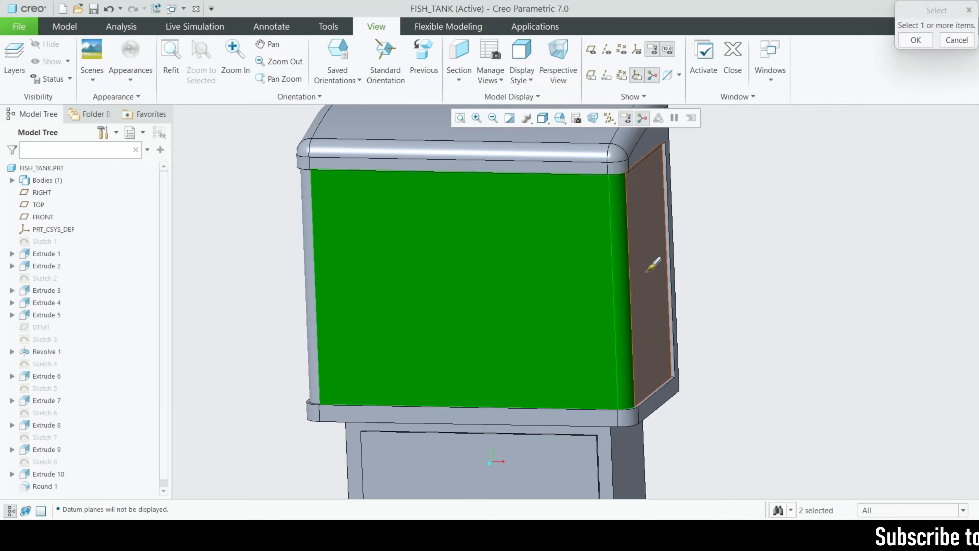
pyautogui.moveTo(564, 281); pyautogui.dragTo(544, 269, button='middle')
pyautogui.keyDown('ctrl'); pyautogui.click(385, 252); pyautogui.keyUp('ctrl')
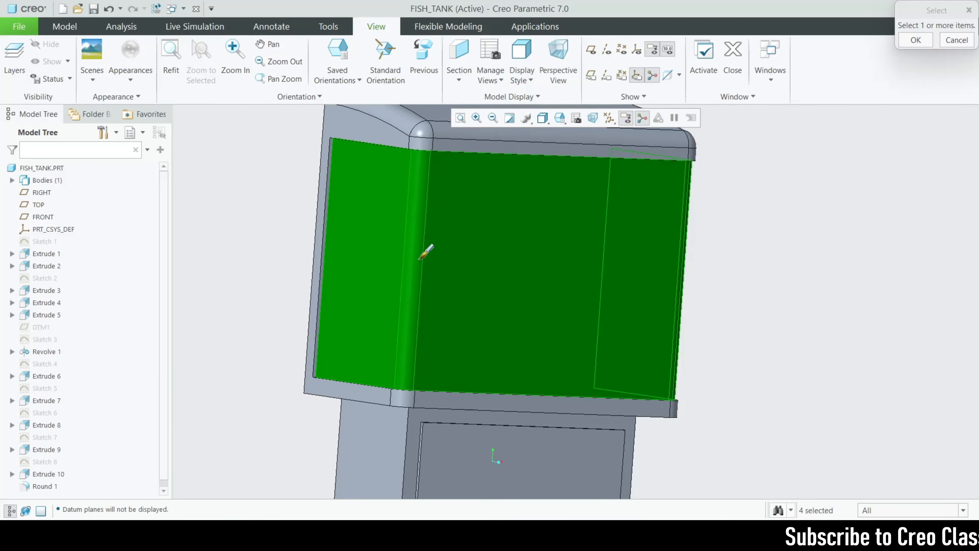
pyautogui.click(915, 40)
pyautogui.moveTo(815, 254); pyautogui.dragTo(778, 260, button='middle')
pyautogui.scroll(-3, 288, 158)
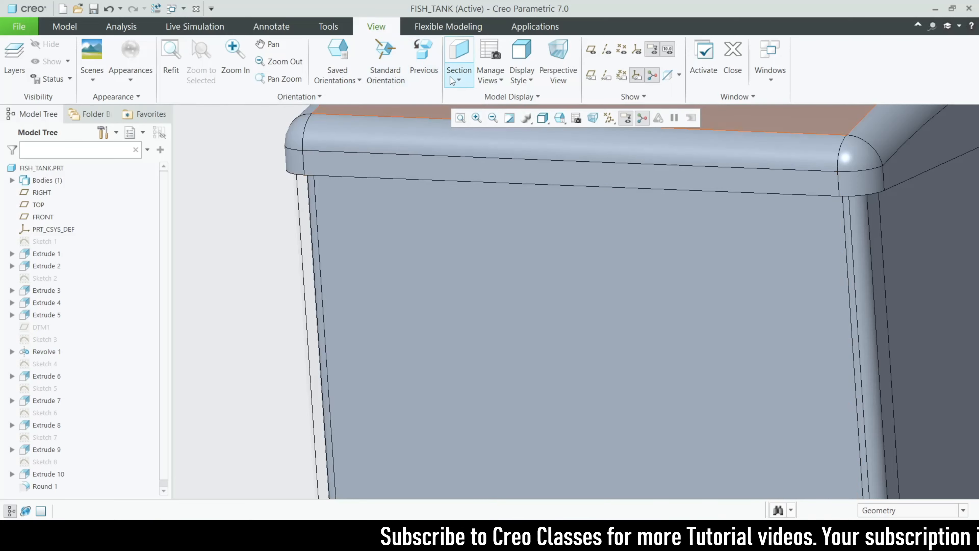
pyautogui.click(455, 80)
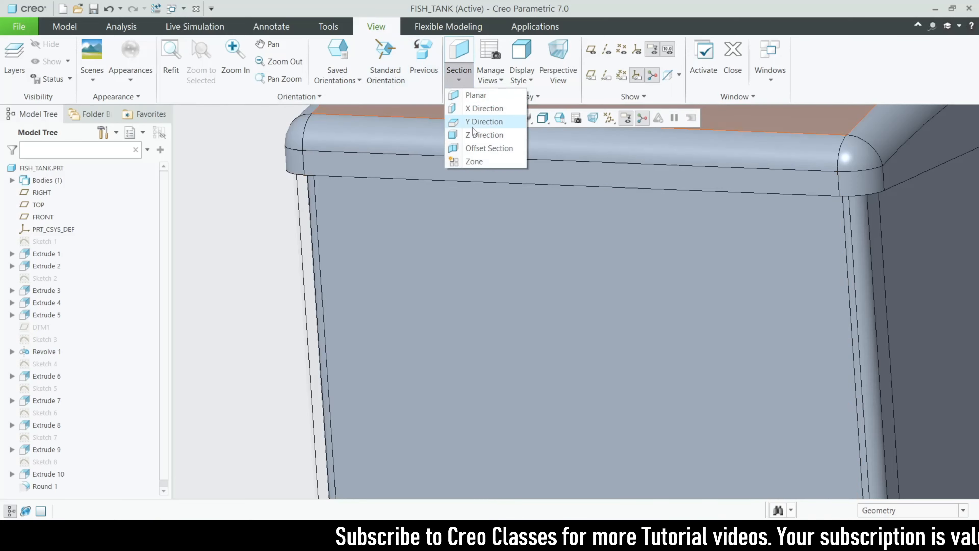
pyautogui.click(208, 172)
pyautogui.scroll(5, 354, 154)
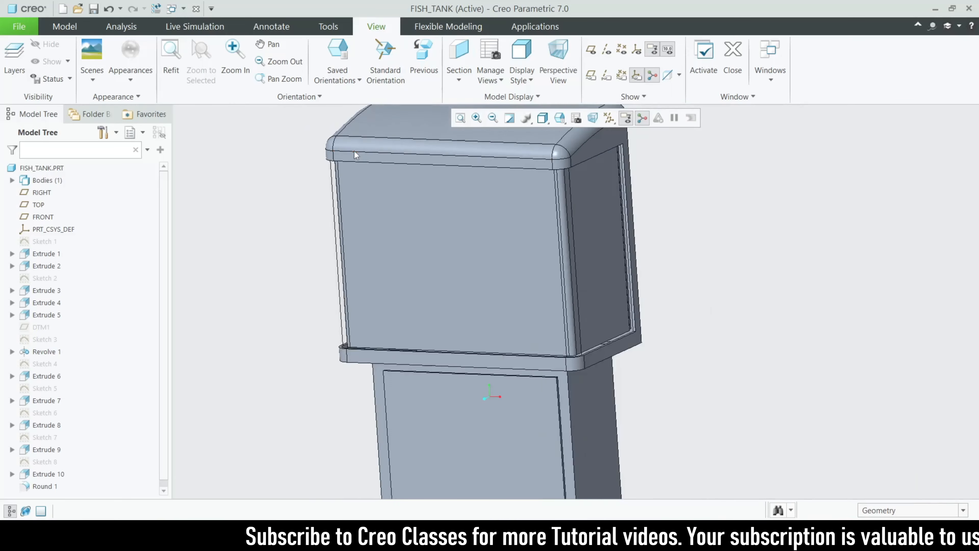
# Turn on the display of coordinate systems in the model view.
pyautogui.click(626, 118)
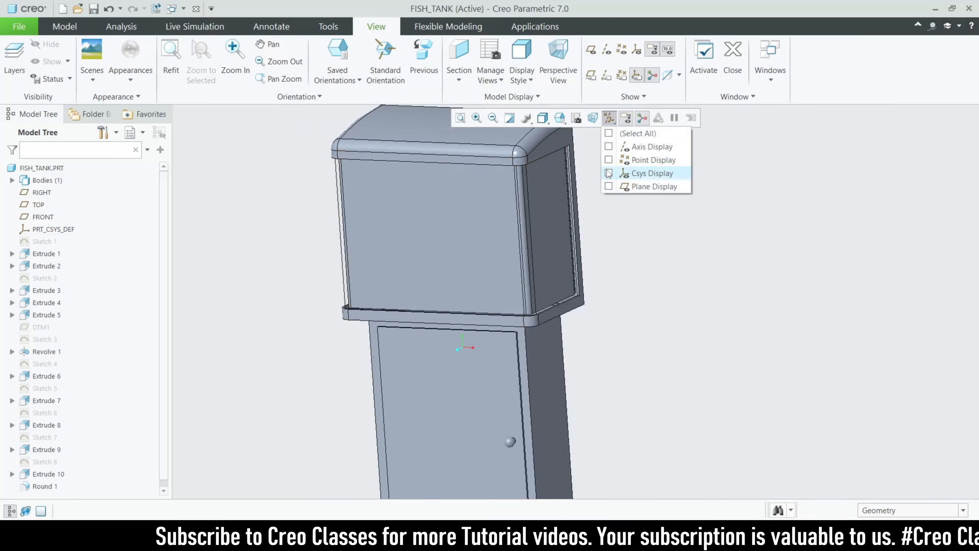
pyautogui.click(640, 173)
pyautogui.scroll(3, 495, 211)
pyautogui.scroll(-3, 489, 332)
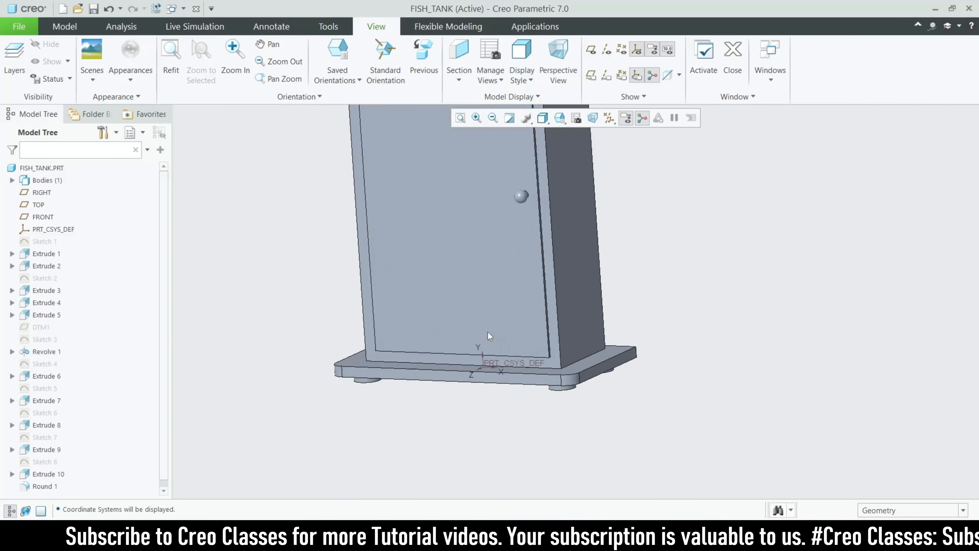
pyautogui.scroll(3, 500, 376)
pyautogui.scroll(-3, 509, 217)
# Create a Y-direction section and offset it upward to cut through the glass tank just below the lid.
pyautogui.click(460, 85)
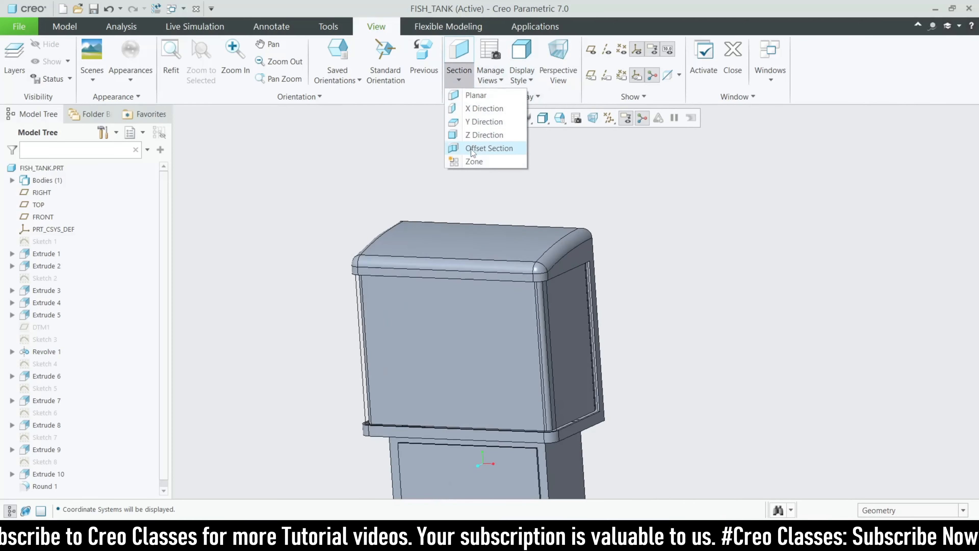
pyautogui.click(475, 121)
pyautogui.scroll(2, 443, 235)
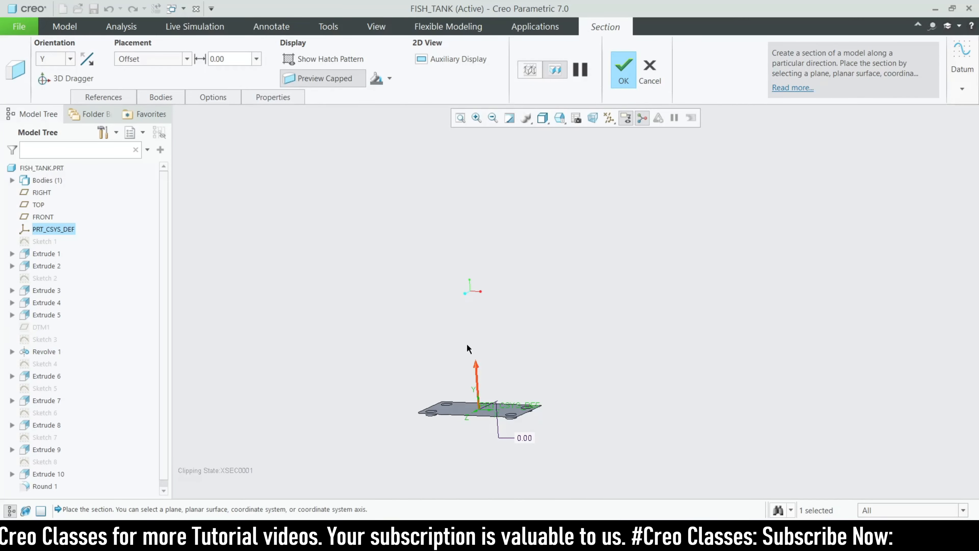
pyautogui.moveTo(479, 370); pyautogui.dragTo(455, 156)
pyautogui.moveTo(633, 258); pyautogui.dragTo(450, 222, button='middle')
pyautogui.scroll(-5, 449, 222)
# Apply the same transparent appearance to the inner front, side and corner faces of the tank's glass.
pyautogui.click(130, 54)
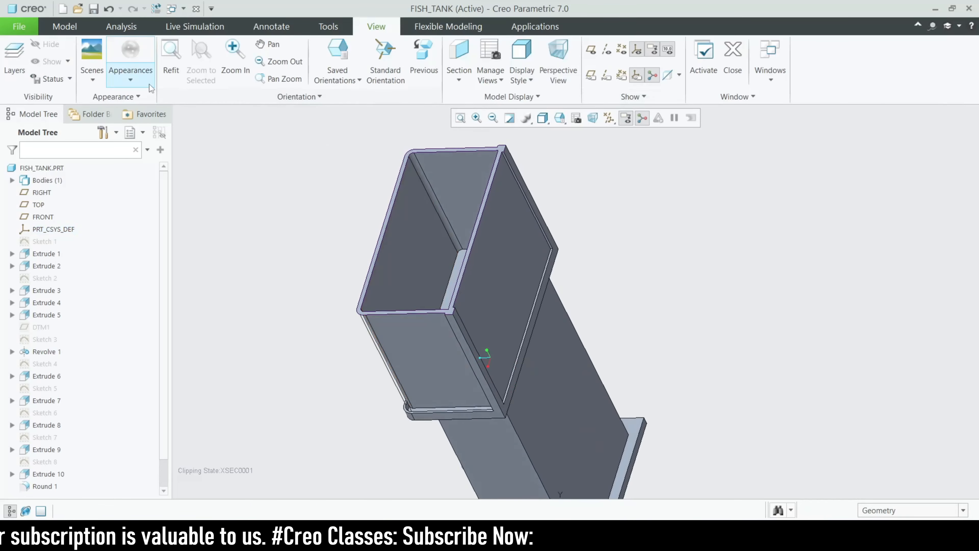
pyautogui.scroll(-2, 463, 265)
pyautogui.click(476, 232)
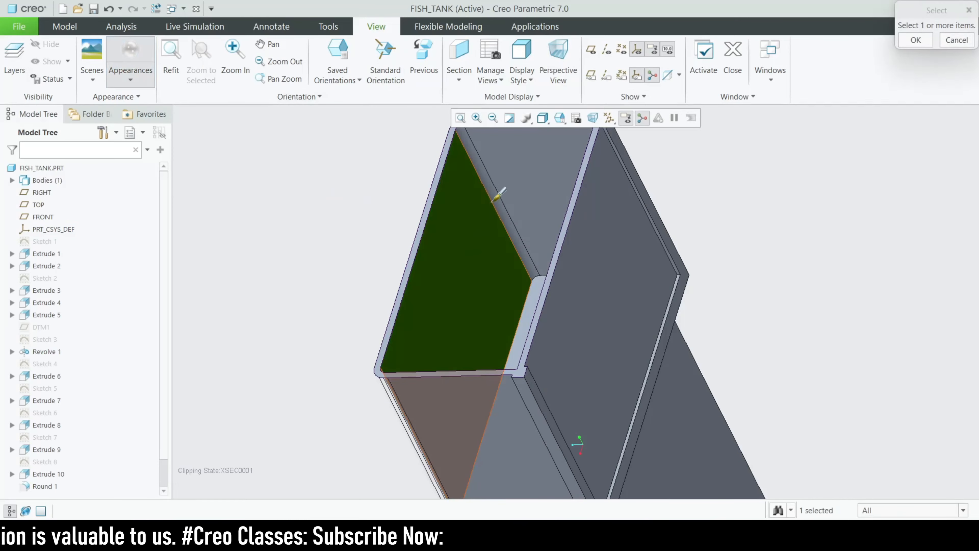
pyautogui.keyDown('ctrl'); pyautogui.click(495, 190); pyautogui.keyUp('ctrl')
pyautogui.keyDown('ctrl'); pyautogui.click(505, 196); pyautogui.keyUp('ctrl')
pyautogui.moveTo(490, 202); pyautogui.dragTo(642, 353, button='middle')
pyautogui.scroll(-2, 899, 339)
pyautogui.keyDown('ctrl'); pyautogui.click(883, 331); pyautogui.keyUp('ctrl')
pyautogui.scroll(3, 533, 235)
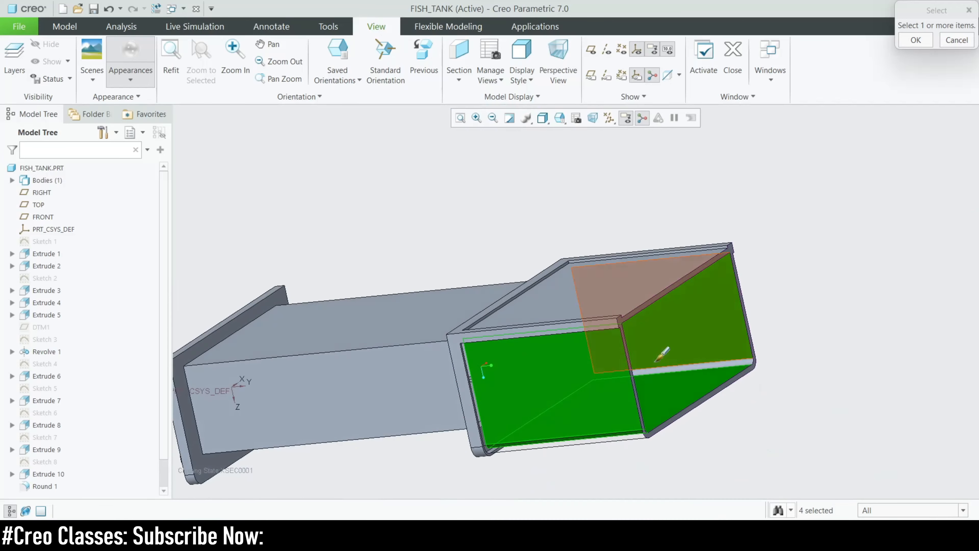
pyautogui.scroll(-3, 649, 345)
pyautogui.middleClick(761, 370)
pyautogui.scroll(3, 761, 369)
pyautogui.moveTo(761, 369); pyautogui.dragTo(741, 394, button='middle')
pyautogui.scroll(2, 703, 419)
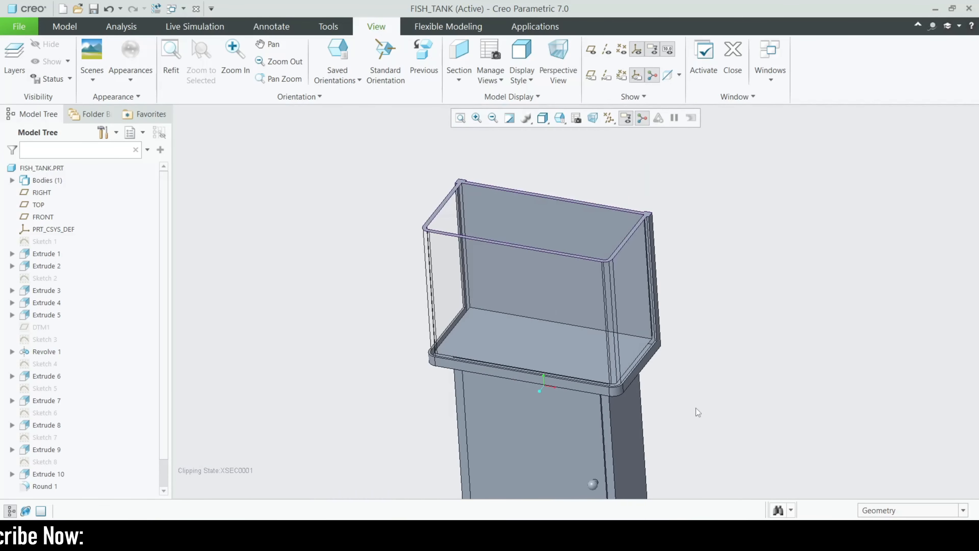
# Deactivate the section XSEC0001 to restore the full model display.
pyautogui.scroll(-2, 494, 265)
pyautogui.moveTo(496, 300); pyautogui.dragTo(496, 284, button='middle')
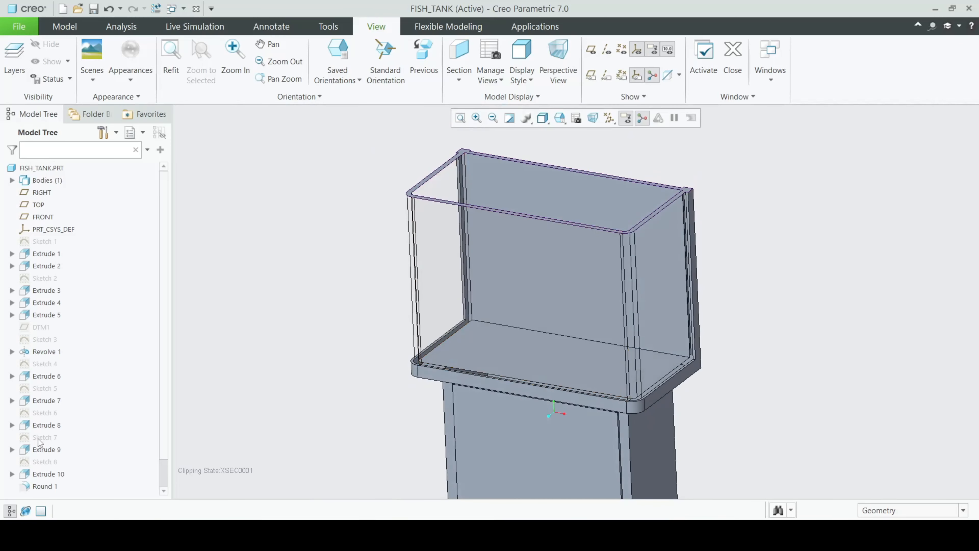
pyautogui.scroll(-3, 39, 441)
pyautogui.click(74, 422)
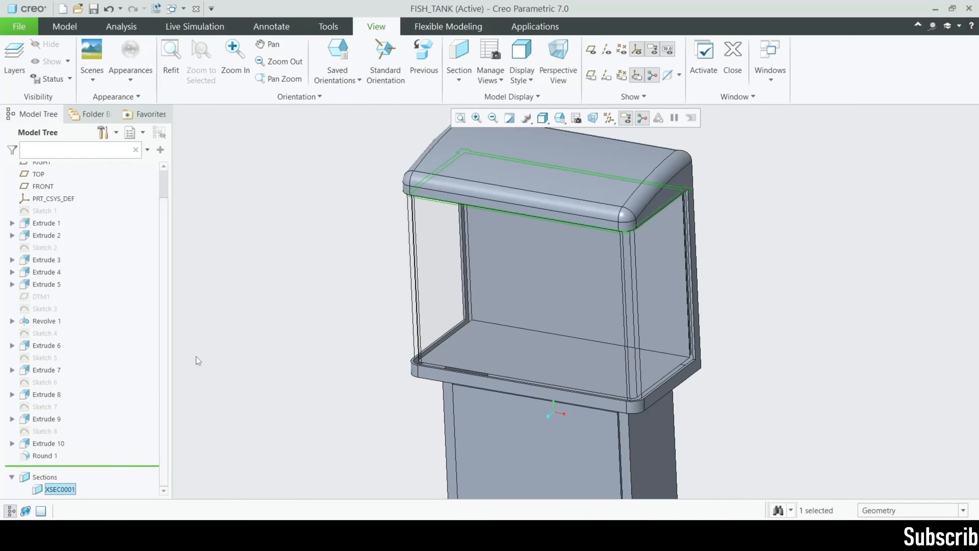
pyautogui.scroll(3, 208, 334)
pyautogui.moveTo(208, 334); pyautogui.dragTo(250, 386, button='middle')
pyautogui.scroll(3, 492, 364)
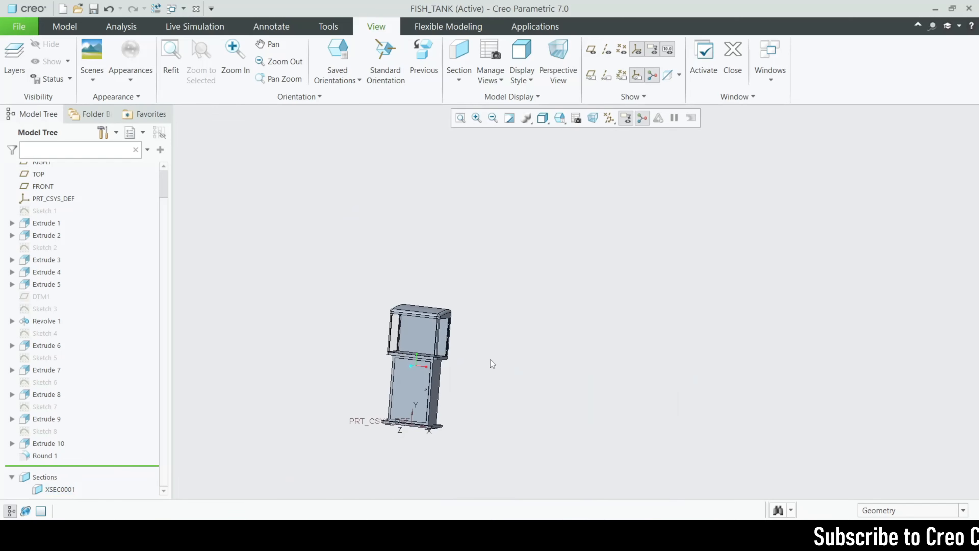
# Create a Z-direction section offset about 1.40 from the coordinate system, cutting the tank open lengthwise.
pyautogui.scroll(-5, 412, 425)
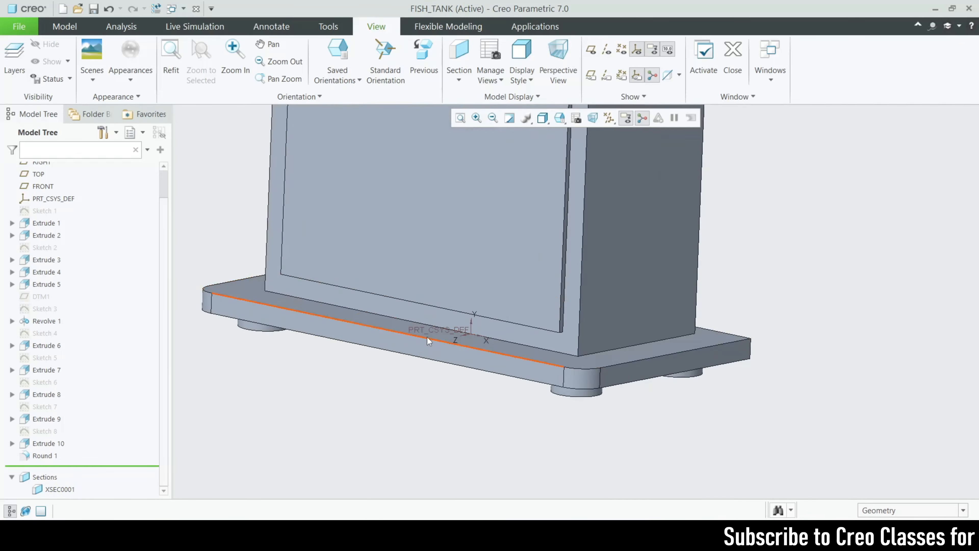
pyautogui.scroll(2, 466, 344)
pyautogui.click(459, 79)
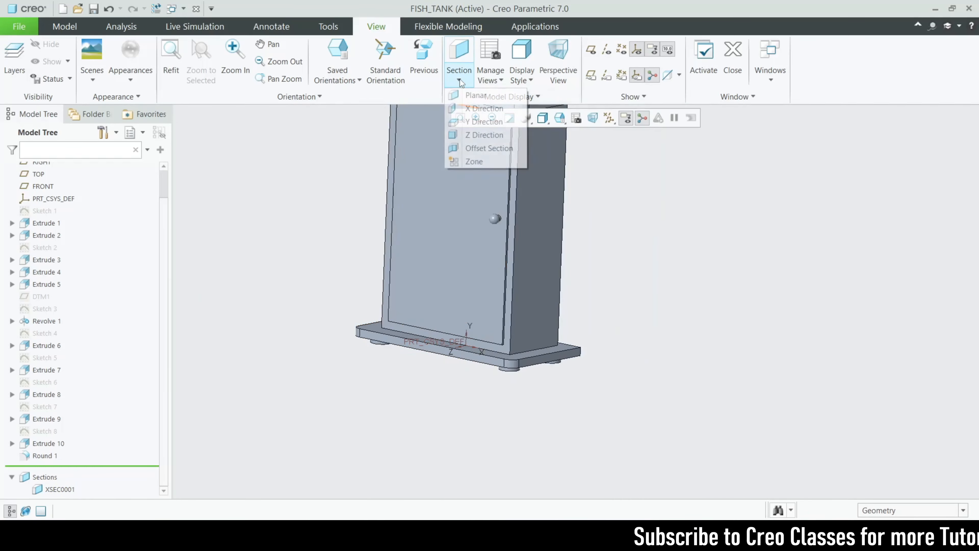
pyautogui.click(484, 135)
pyautogui.moveTo(506, 291); pyautogui.dragTo(499, 365, button='middle')
pyautogui.moveTo(489, 387); pyautogui.dragTo(485, 389)
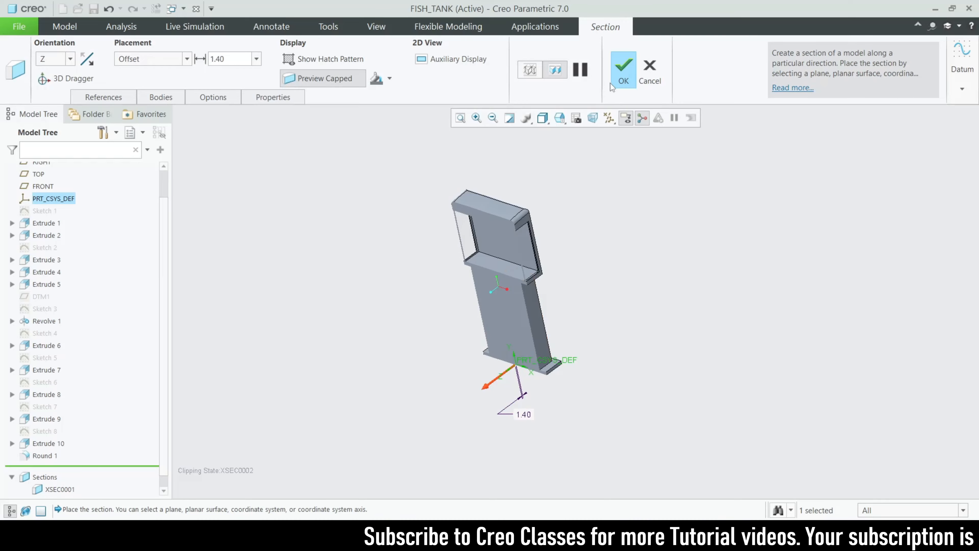
pyautogui.moveTo(610, 255)
pyautogui.mouseDown(button='middle')
pyautogui.moveTo(642, 236)
pyautogui.moveTo(601, 244)
pyautogui.mouseUp(button='middle')
pyautogui.scroll(-3, 510, 219)
pyautogui.scroll(-1, 510, 219)
pyautogui.moveTo(510, 218); pyautogui.dragTo(526, 238, button='middle')
pyautogui.scroll(-1, 526, 238)
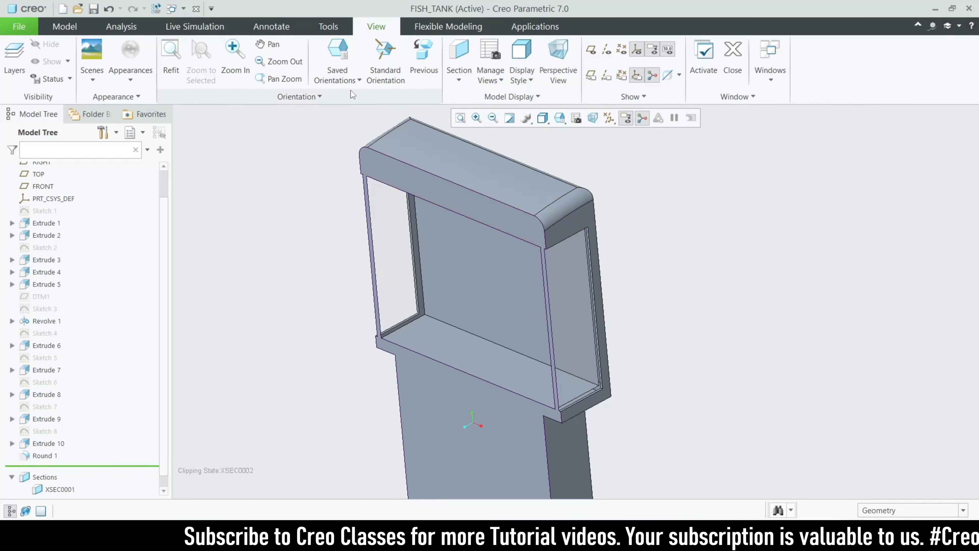
# Start importing a reference image into the model and open the datum display options.
pyautogui.click(502, 95)
pyautogui.click(506, 113)
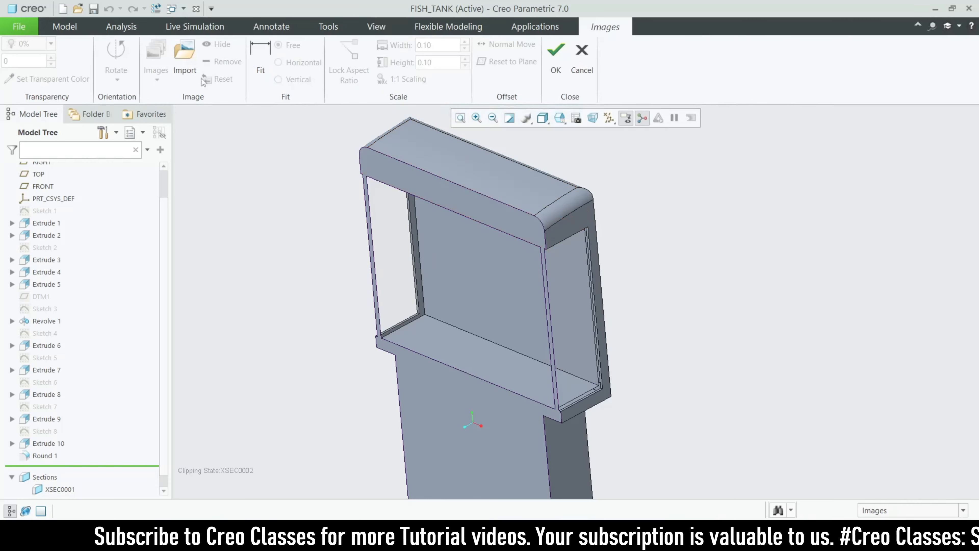
pyautogui.scroll(1, 470, 261)
pyautogui.click(610, 118)
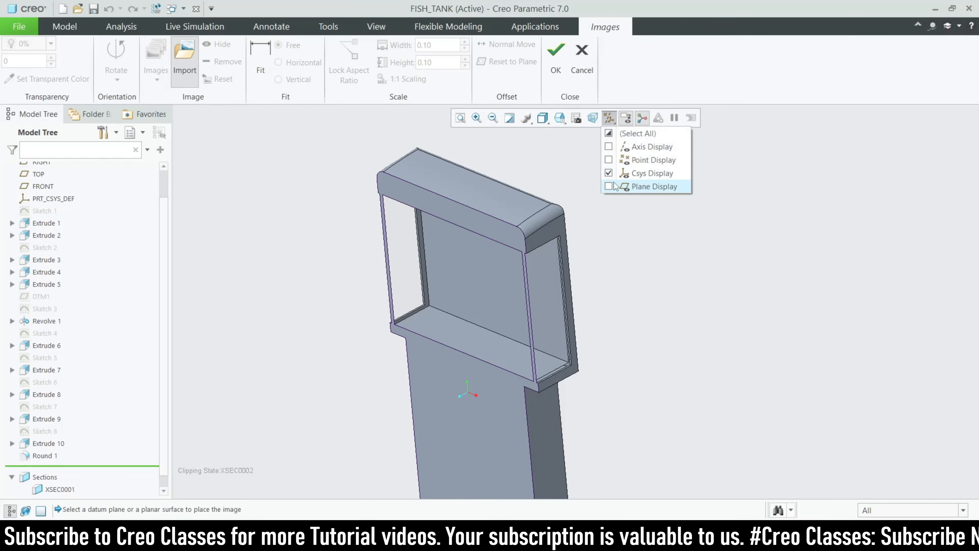